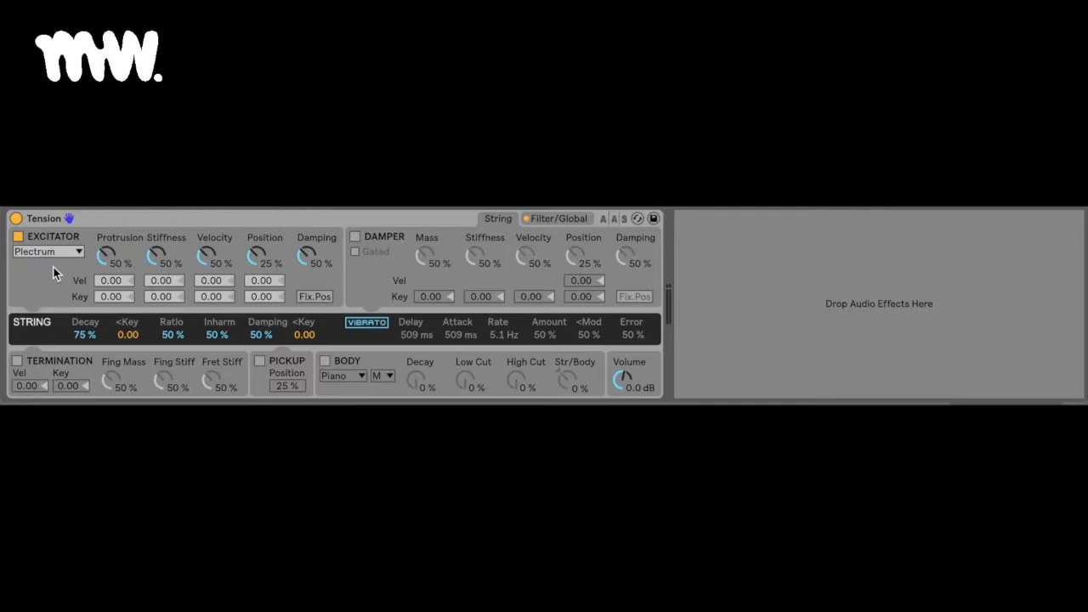
- Try the Bow and Hammer excitator types, finishing with Bow
left_click(64, 248)
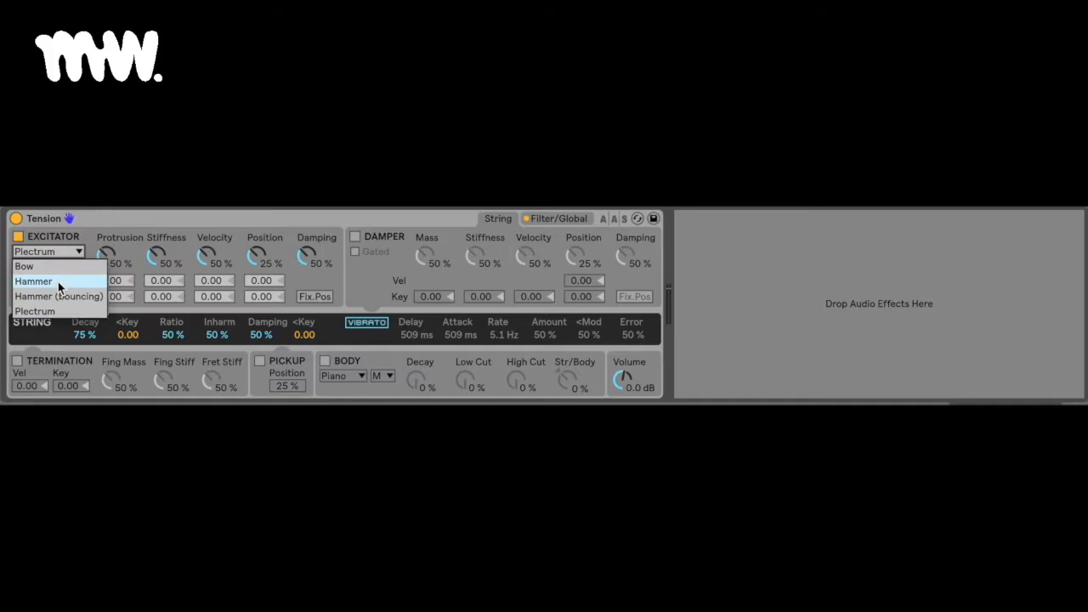
left_click(75, 251)
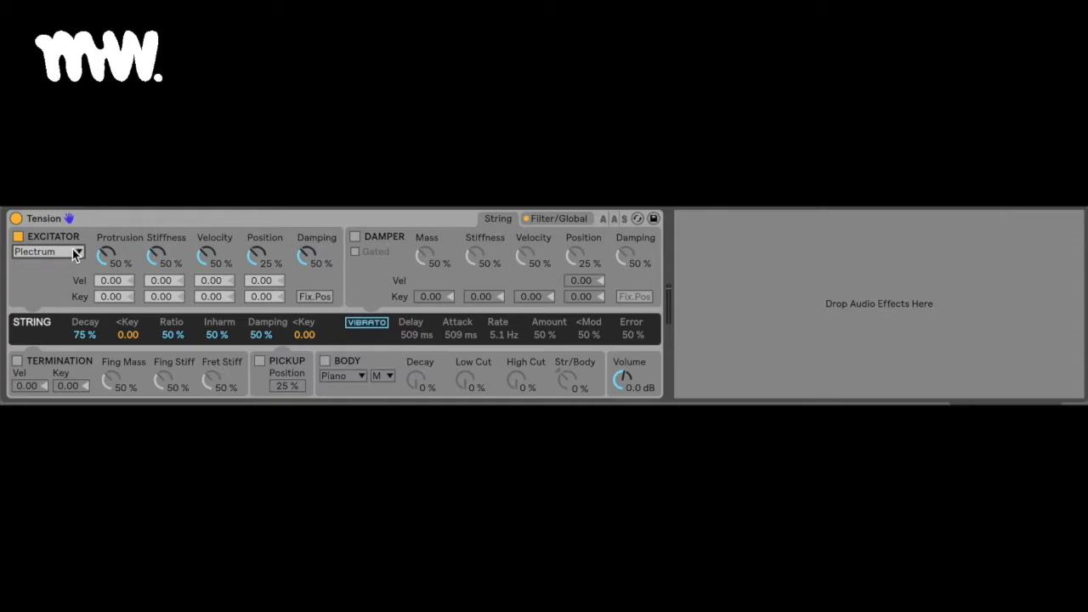
left_click(75, 252)
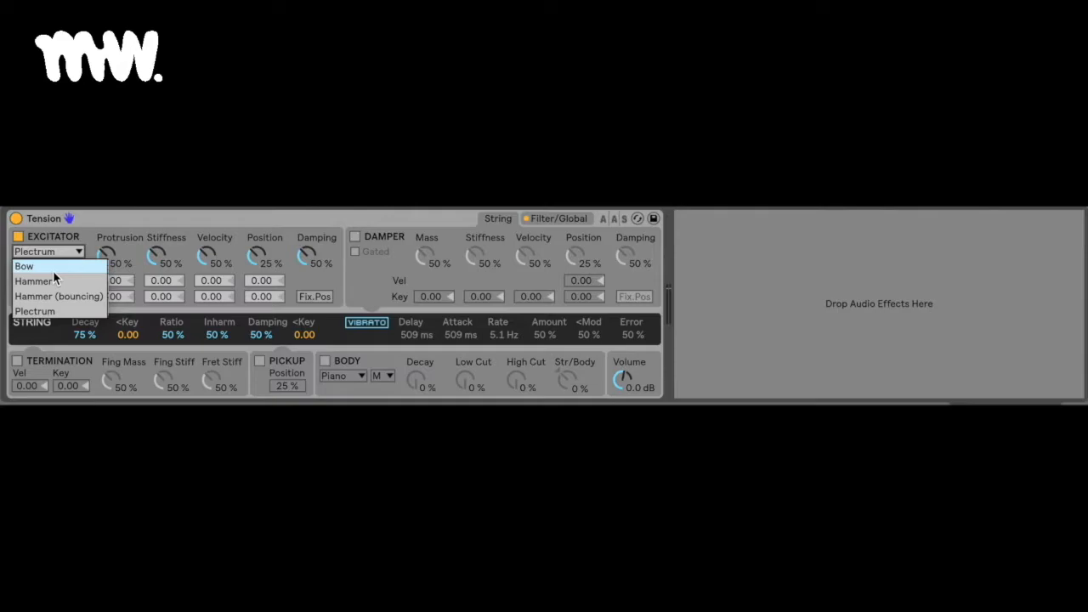
left_click(52, 270)
left_click(52, 251)
left_click(34, 282)
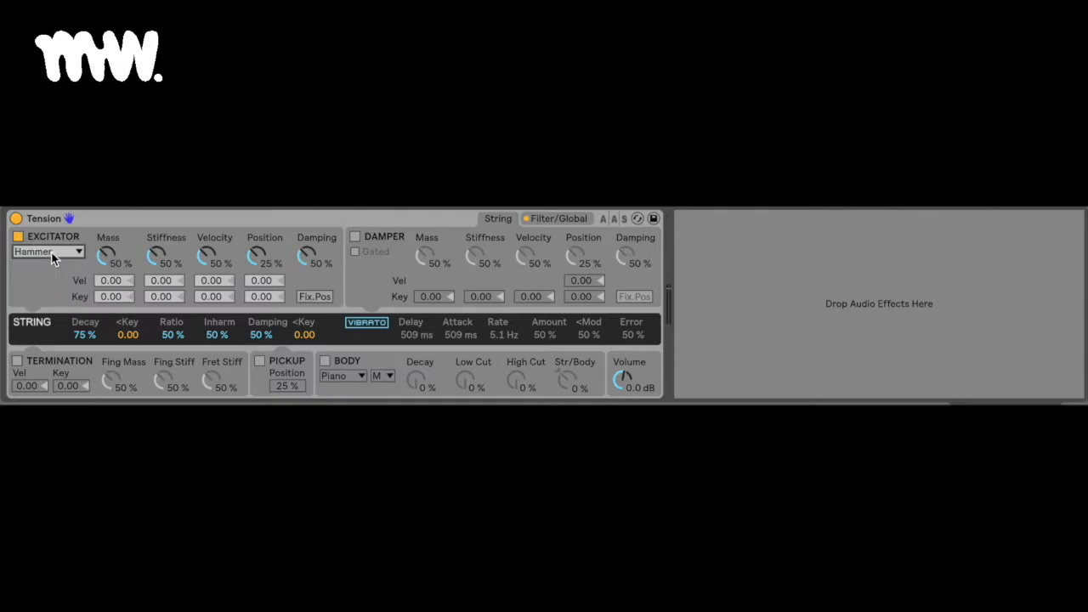
left_click(60, 253)
left_click(61, 268)
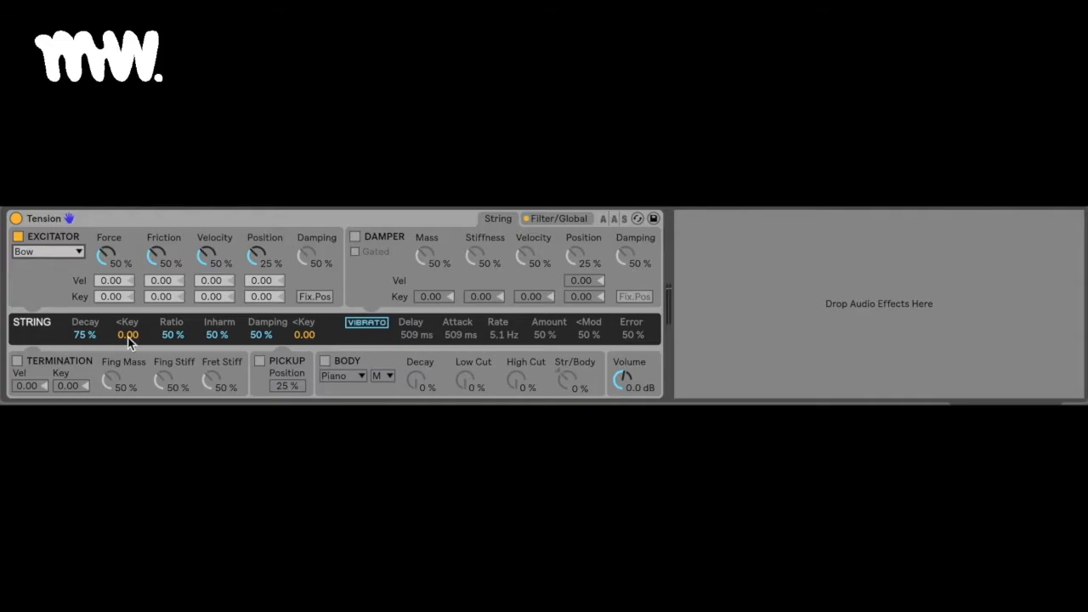
- Turn on the string's vibrato and enable the Piano body with size XS
left_click(381, 328)
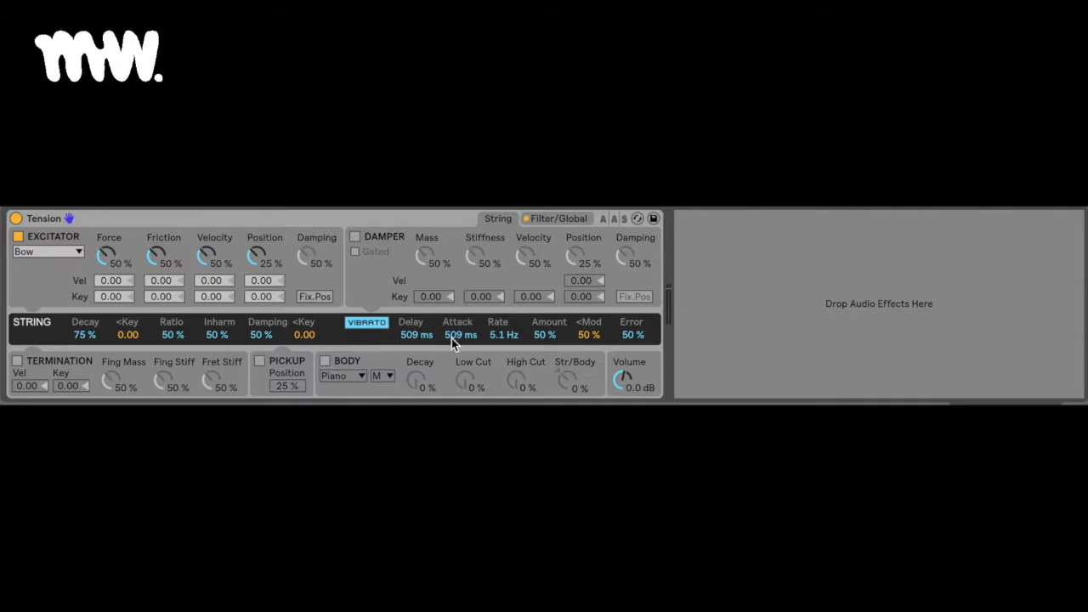
left_click(374, 365)
left_click(326, 362)
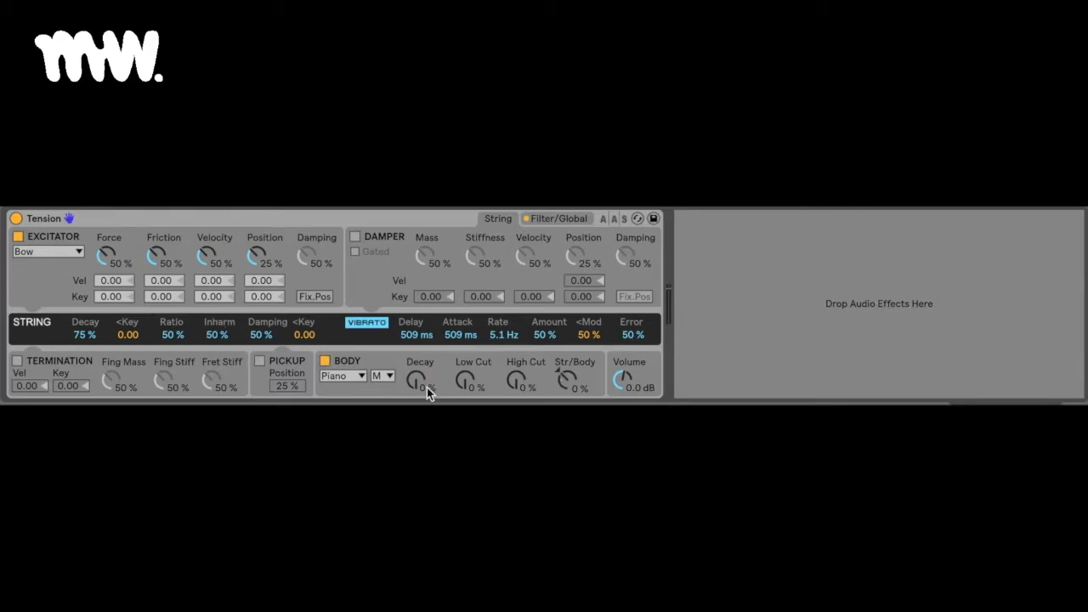
left_click(362, 374)
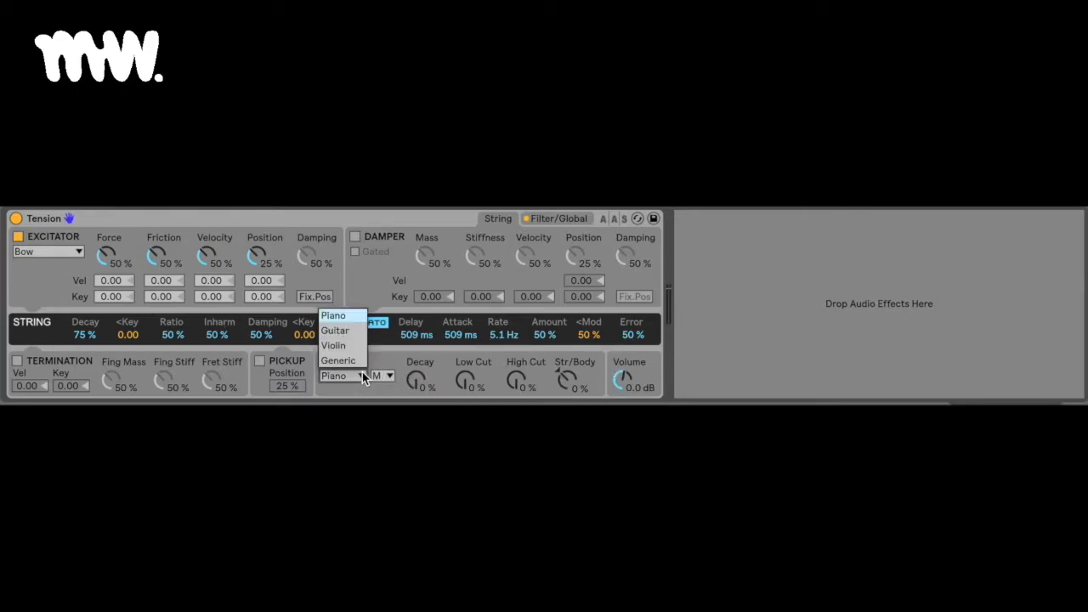
left_click(359, 375)
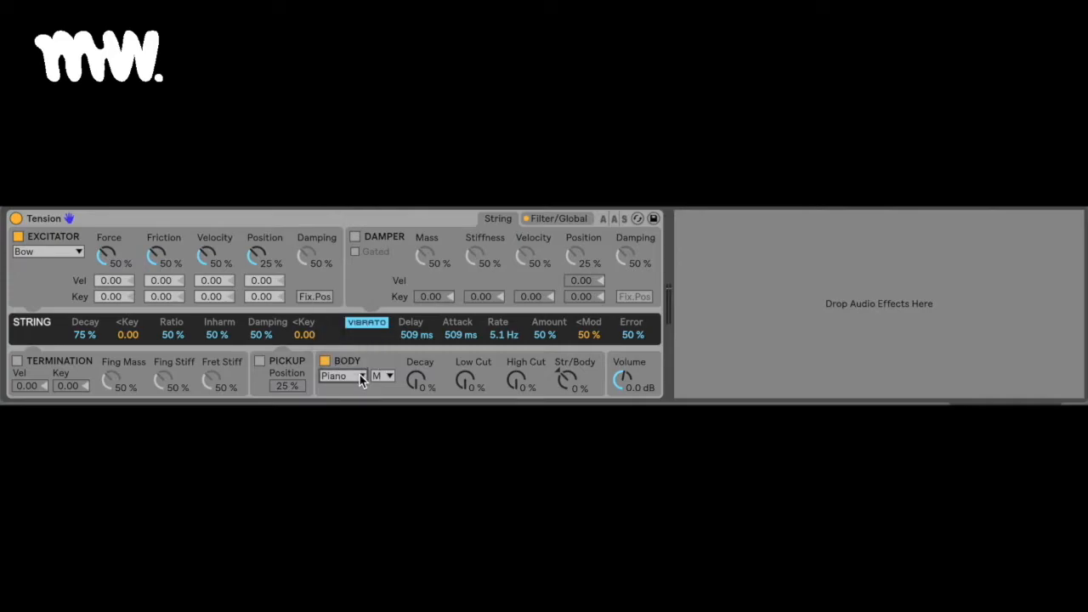
left_click(383, 375)
left_click(379, 301)
- Enable the pickup, termination and damper sections
left_click(296, 366)
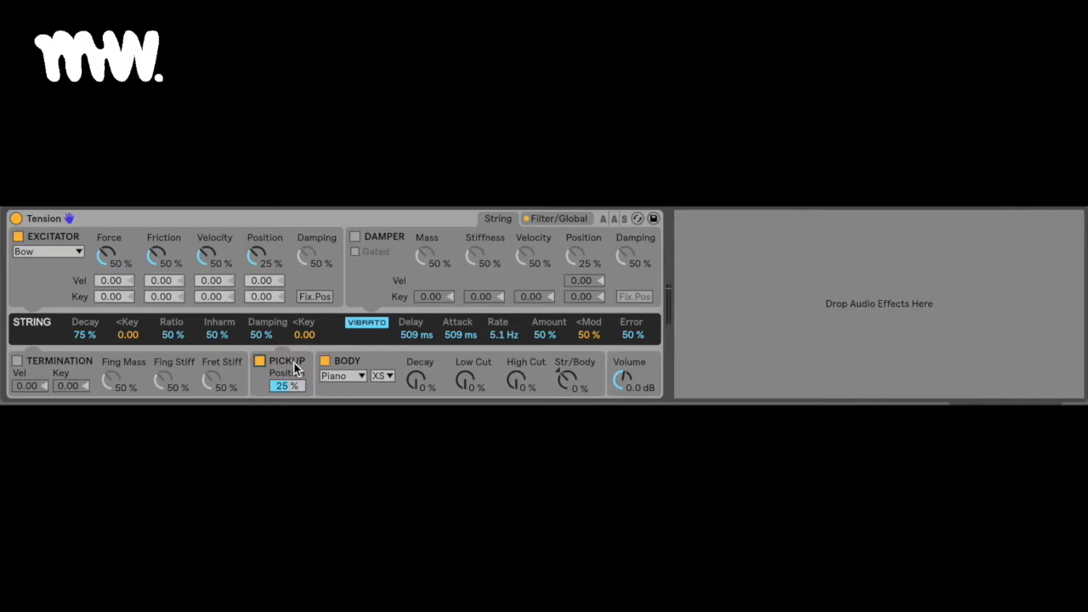
left_click(17, 362)
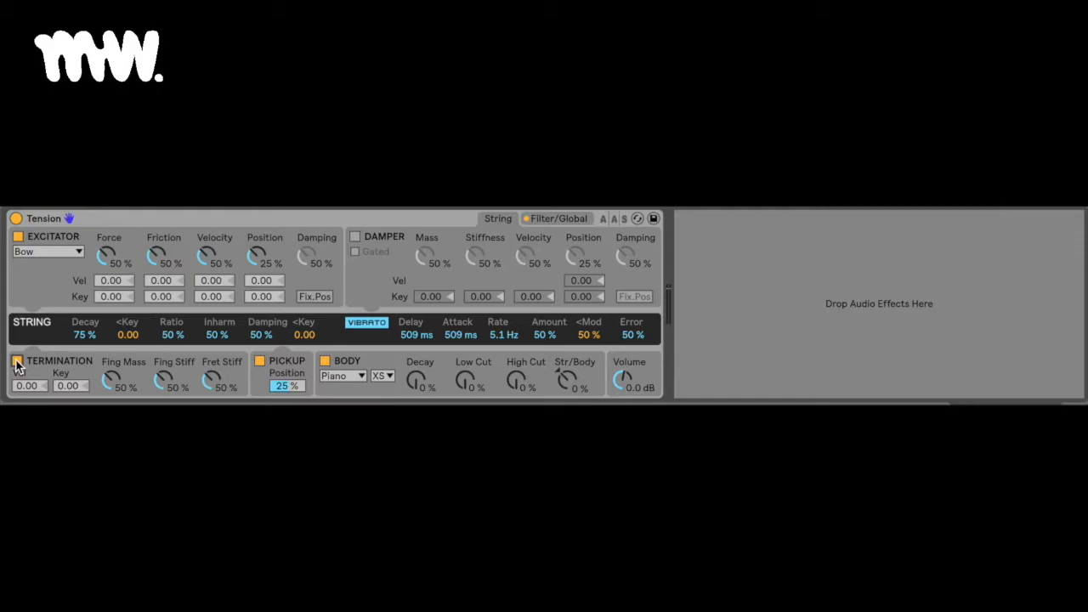
left_click(354, 236)
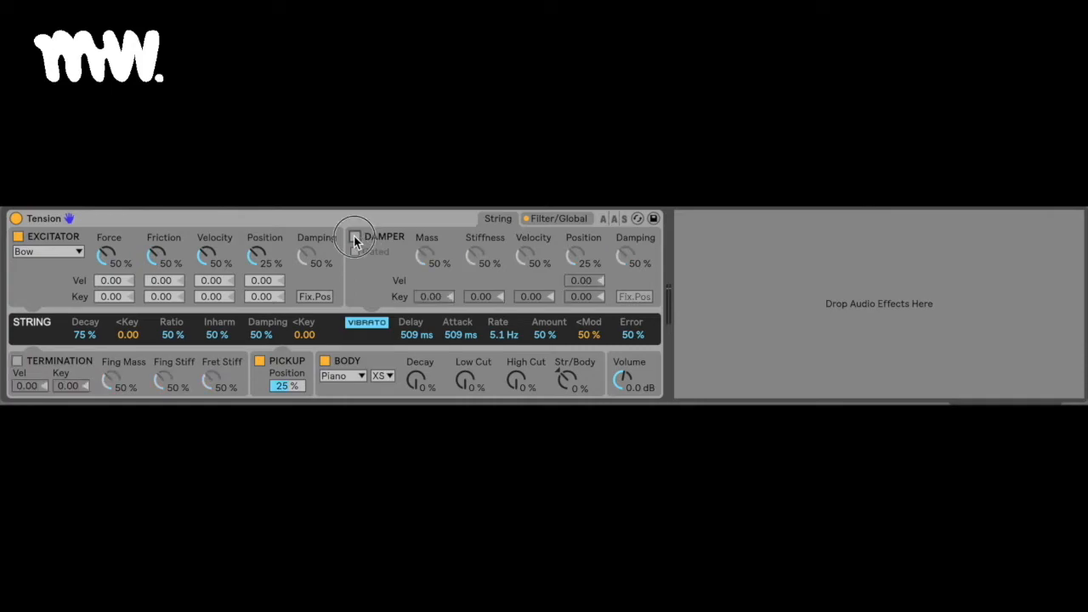
- Switch off the body, pickup, excitator and termination sections
left_click(325, 360)
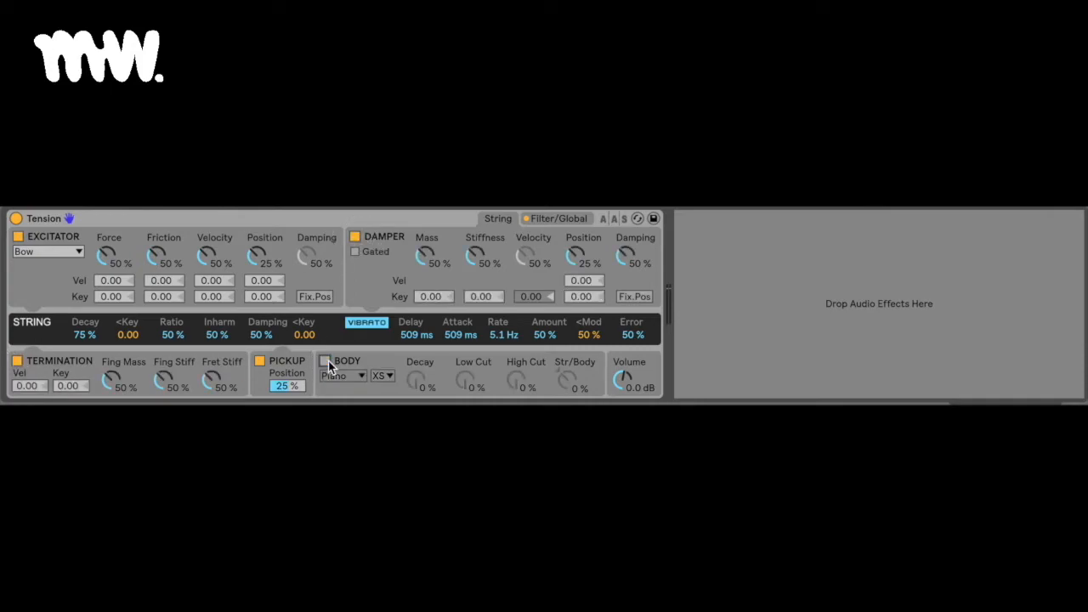
left_click(260, 360)
left_click(24, 239)
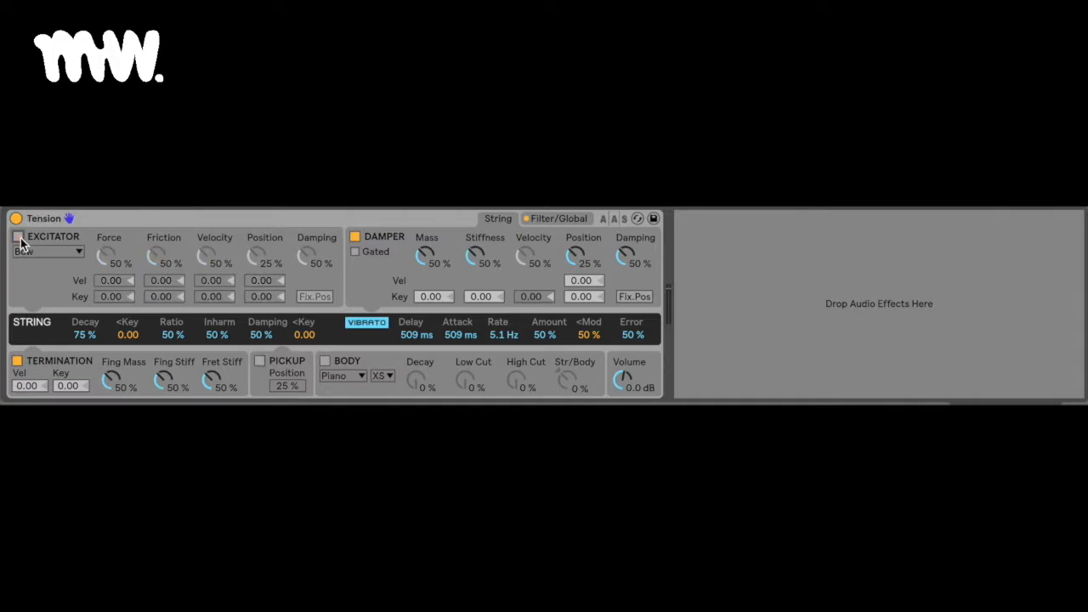
left_click(18, 361)
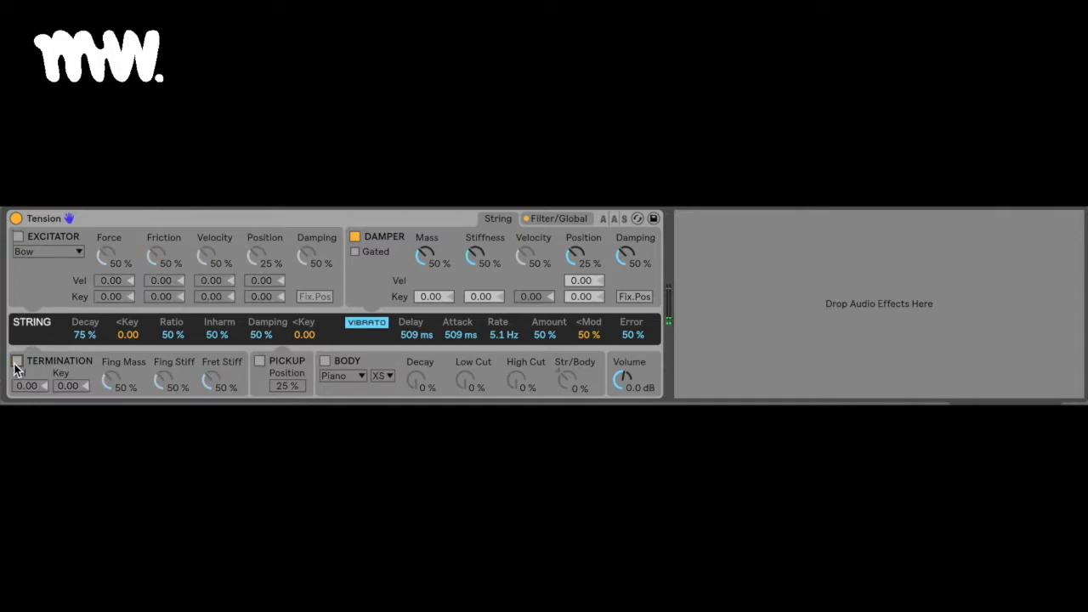
- Re-enable the excitator and change its type to Hammer
left_click(19, 236)
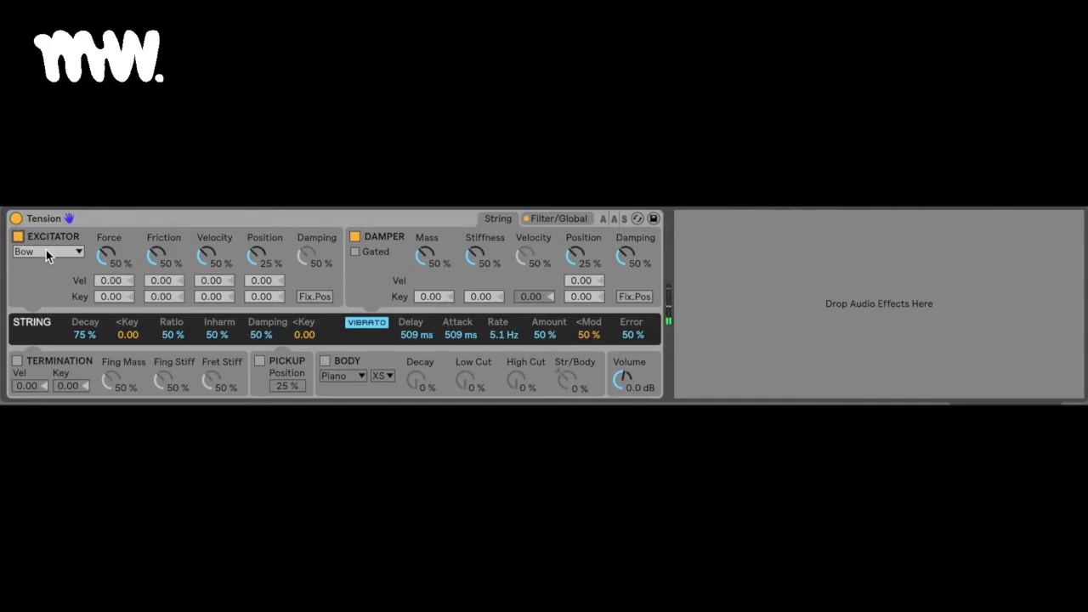
left_click(46, 252)
left_click(53, 281)
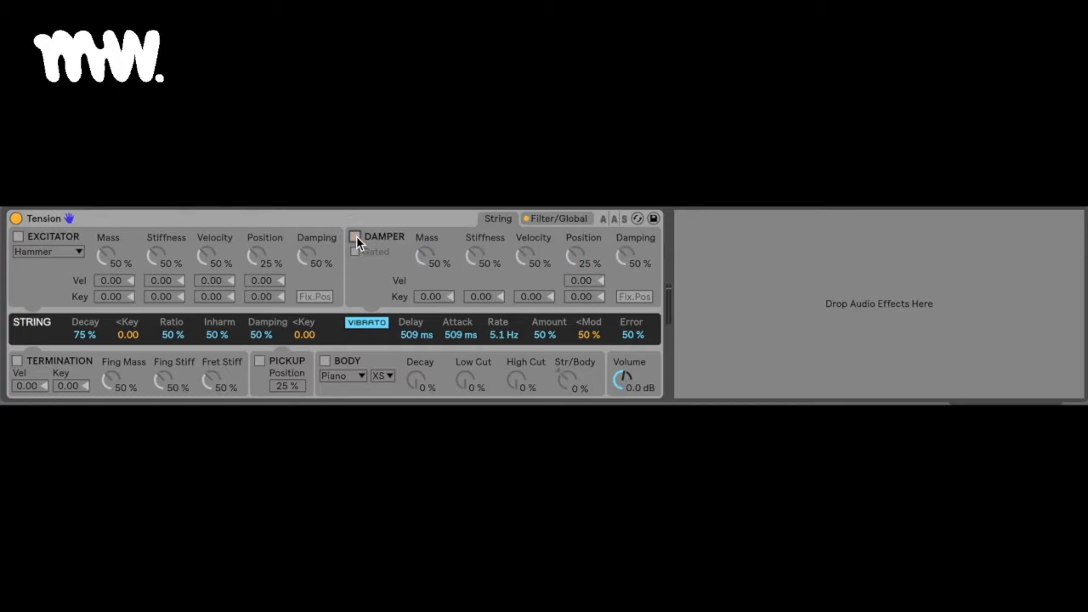
- Lower the LP24 filter's cutoff frequency to 6.8 kHz
left_click(575, 221)
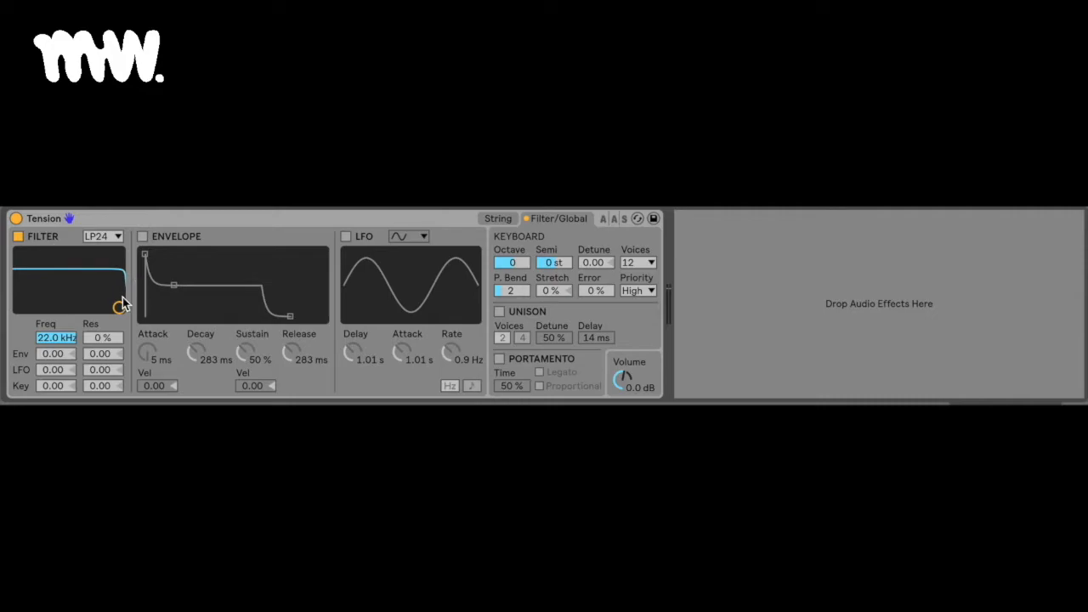
left_click_drag(119, 308, 102, 309)
left_click(489, 220)
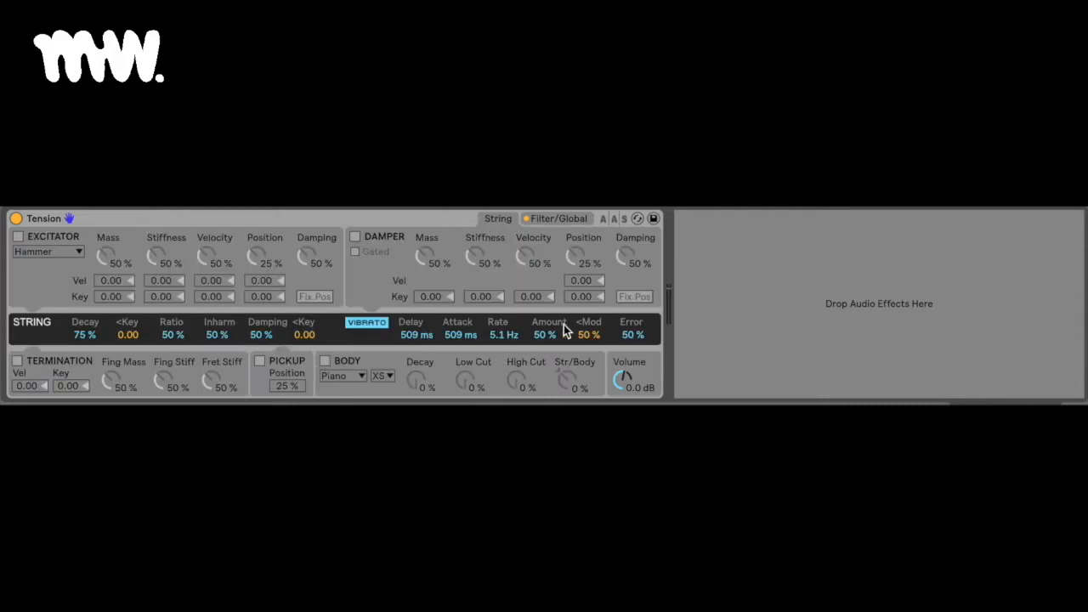
- Enable the filter envelope, LFO, unison and portamento sections
left_click(548, 219)
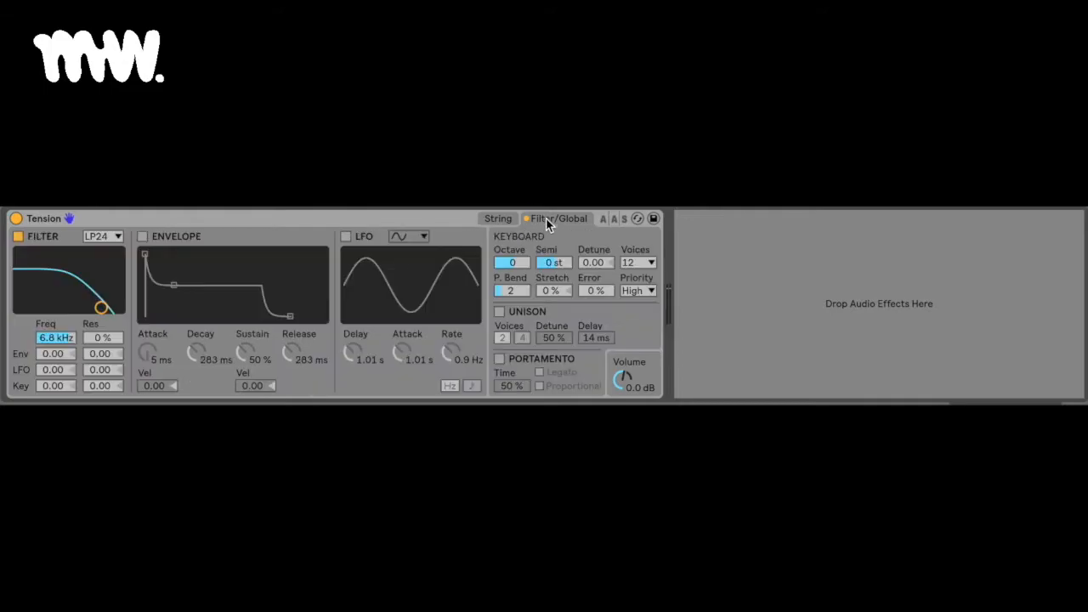
left_click(142, 236)
left_click(347, 238)
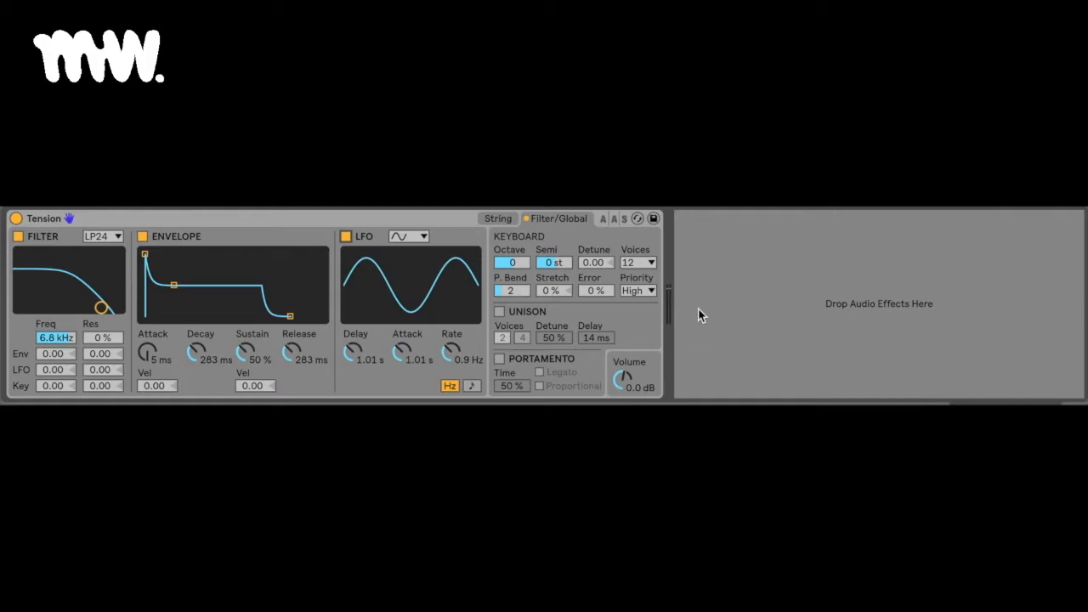
left_click(505, 312)
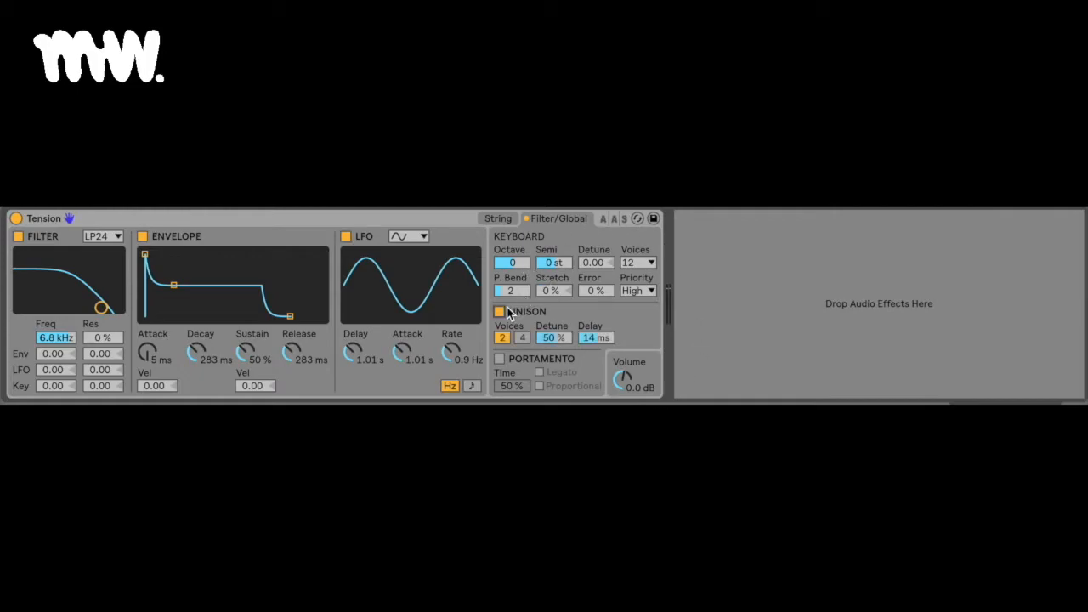
left_click(504, 360)
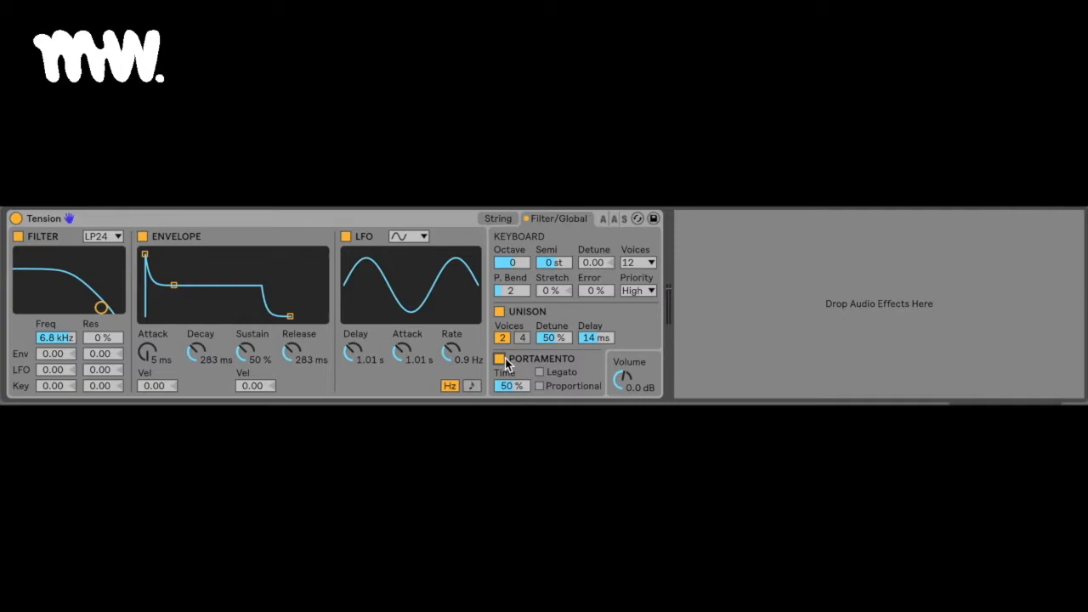
- Switch off portamento, unison, the LFO, the envelope and the filter
left_click(504, 358)
left_click(498, 312)
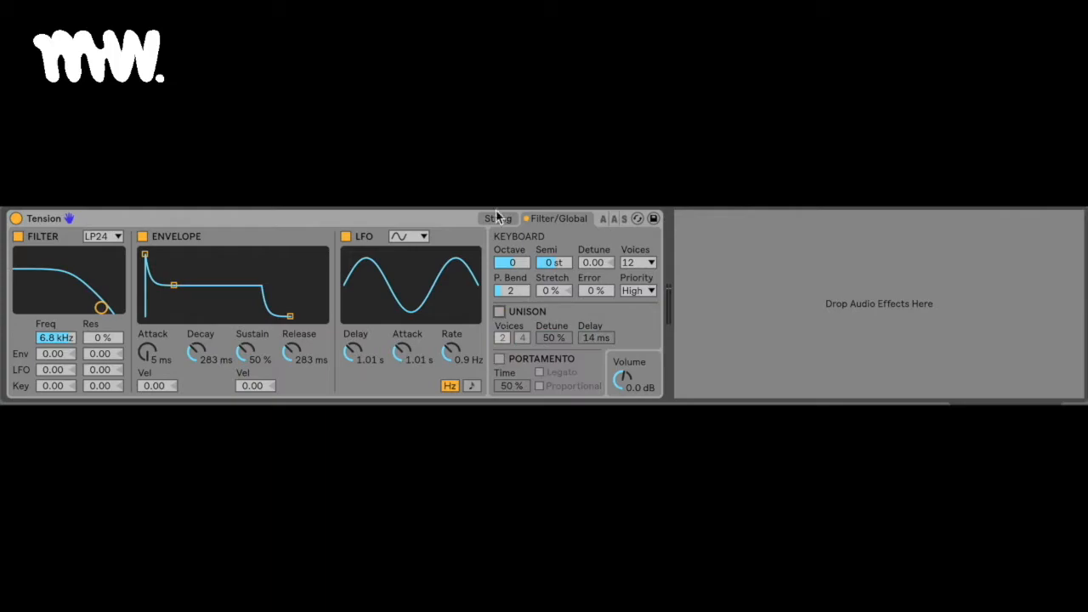
left_click(345, 236)
left_click(142, 236)
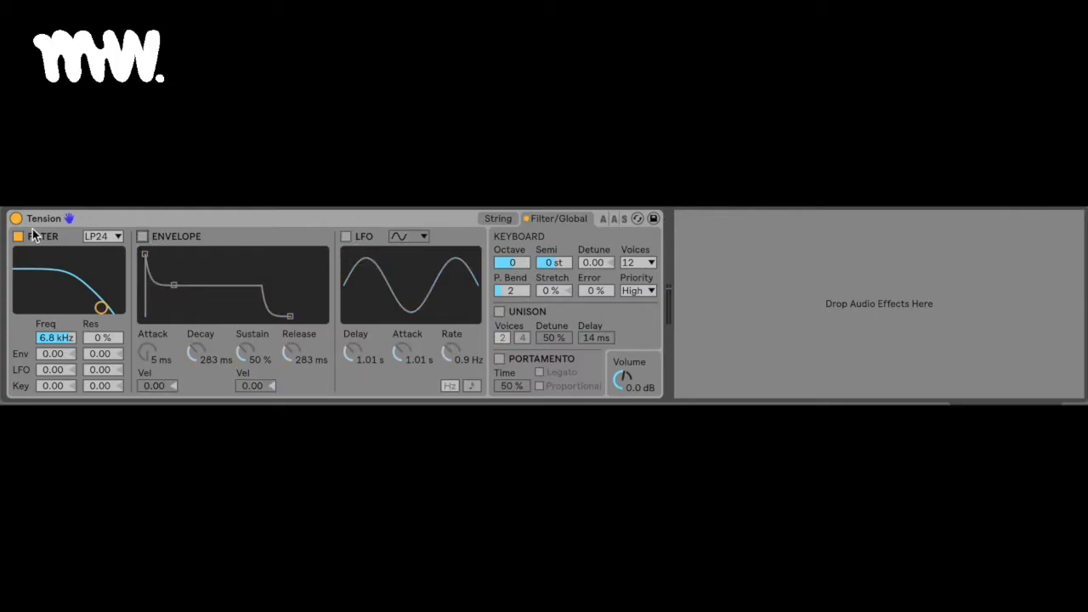
left_click(18, 236)
- Turn the string excitator on, using the Hammer type
left_click(501, 219)
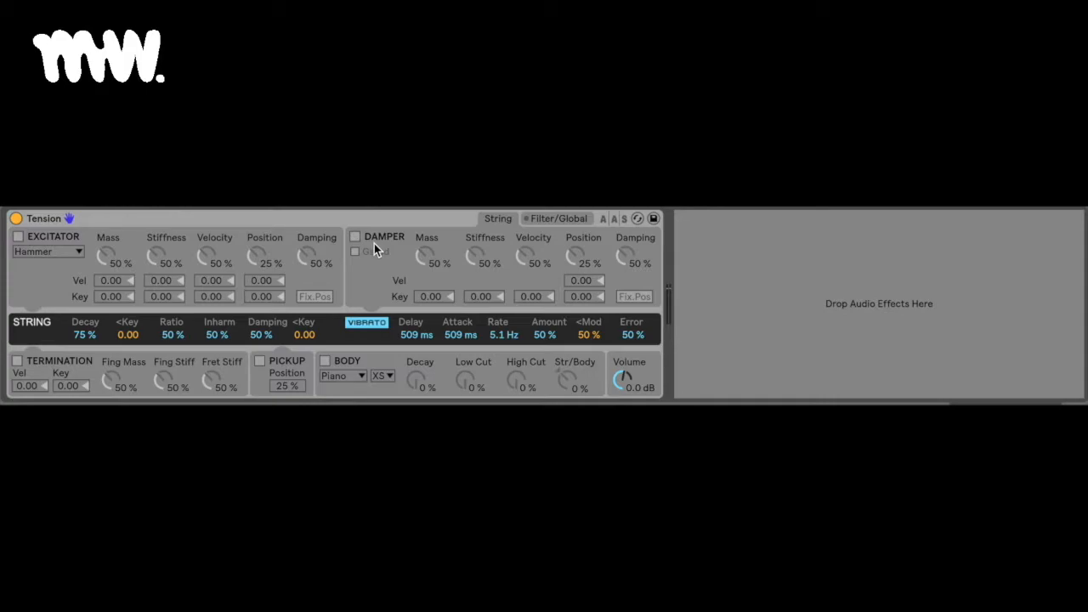
left_click(18, 237)
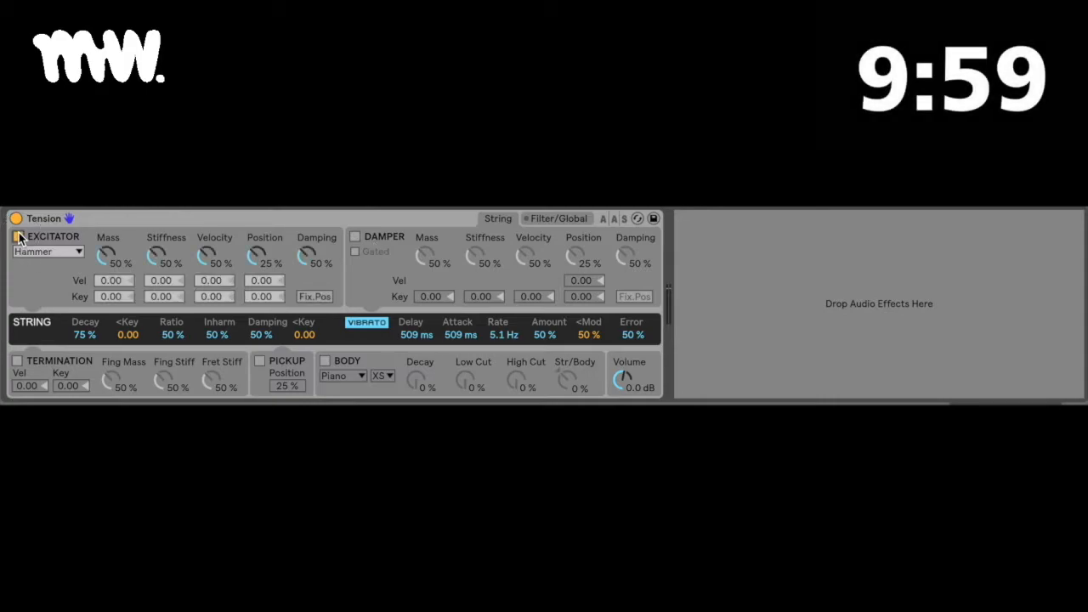
left_click(63, 252)
left_click(61, 280)
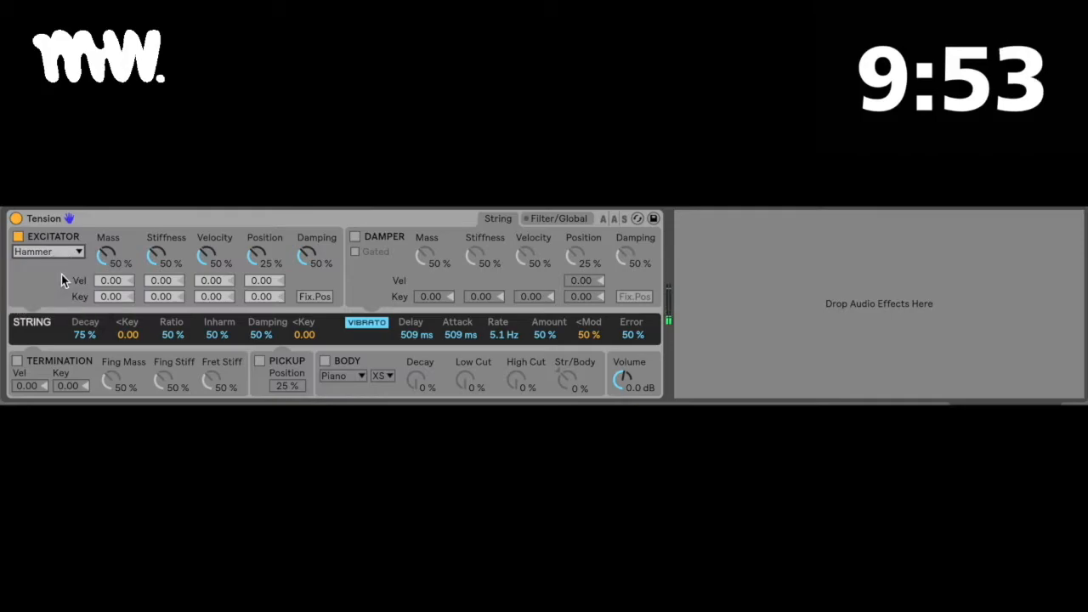
- Set the hammer excitator's mass to 66% and its stiffness to 60%
left_click_drag(106, 254, 107, 218)
left_click_drag(109, 259, 110, 283)
left_click_drag(147, 252, 147, 234)
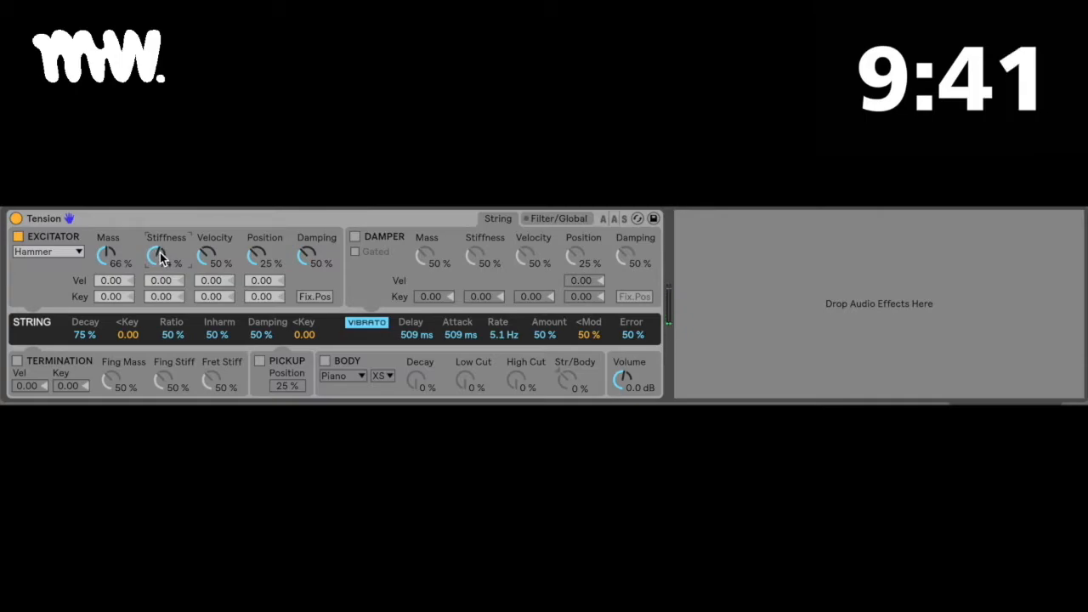
left_click_drag(161, 258, 161, 301)
left_click_drag(156, 255, 155, 201)
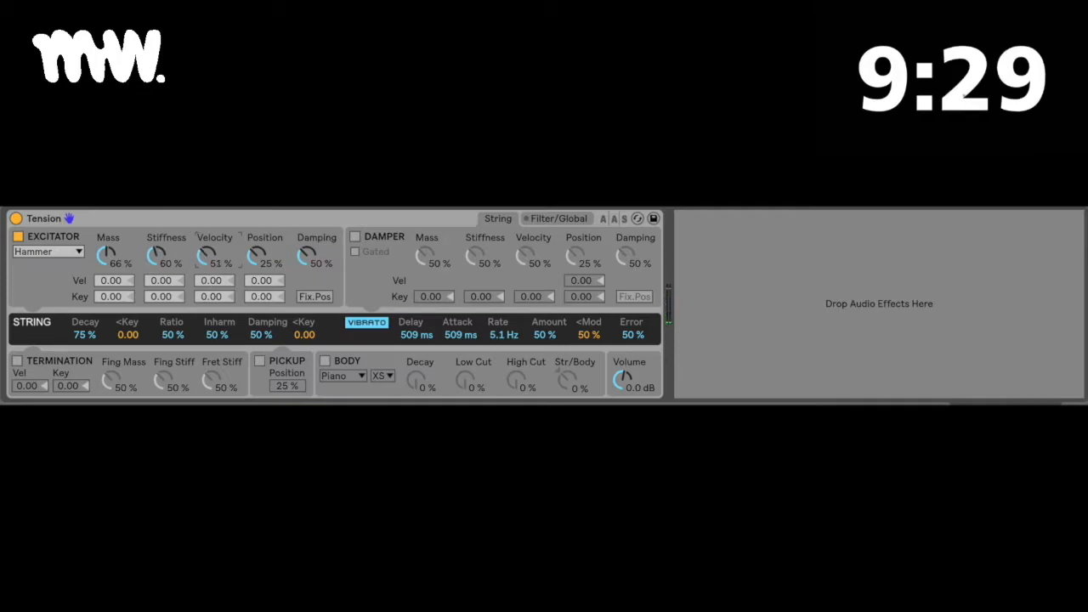
- Set the excitator's velocity to 37% and its key-velocity modulation (Vel) to 4.20
mouse_move(204, 259)
left_mouse_down()
mouse_move(204, 247)
mouse_move(204, 289)
mouse_move(204, 251)
mouse_move(204, 267)
left_mouse_up()
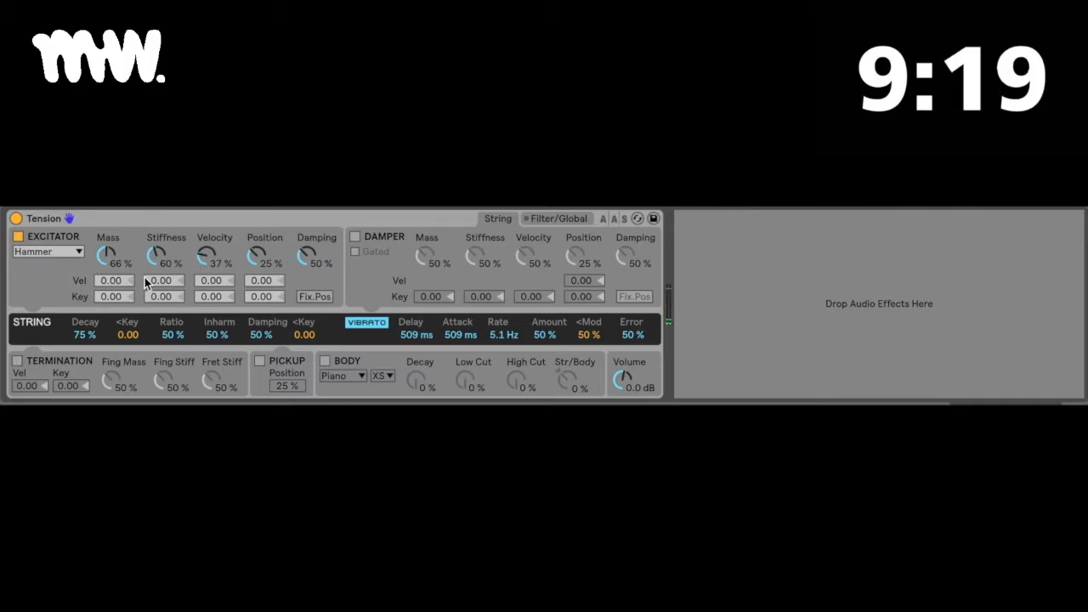
left_click_drag(211, 280, 211, 255)
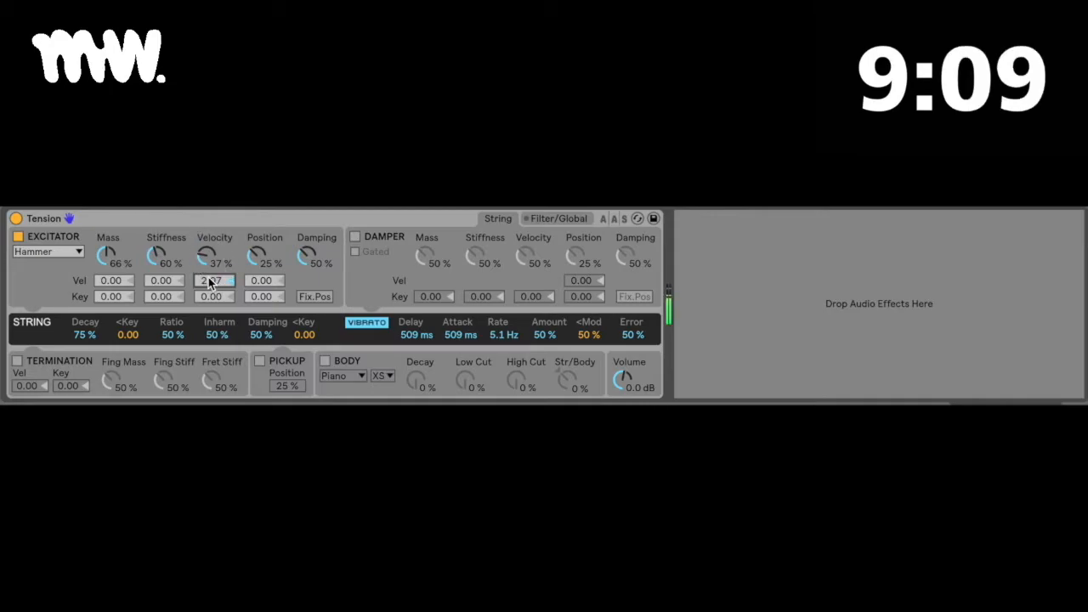
left_click_drag(210, 282, 210, 257)
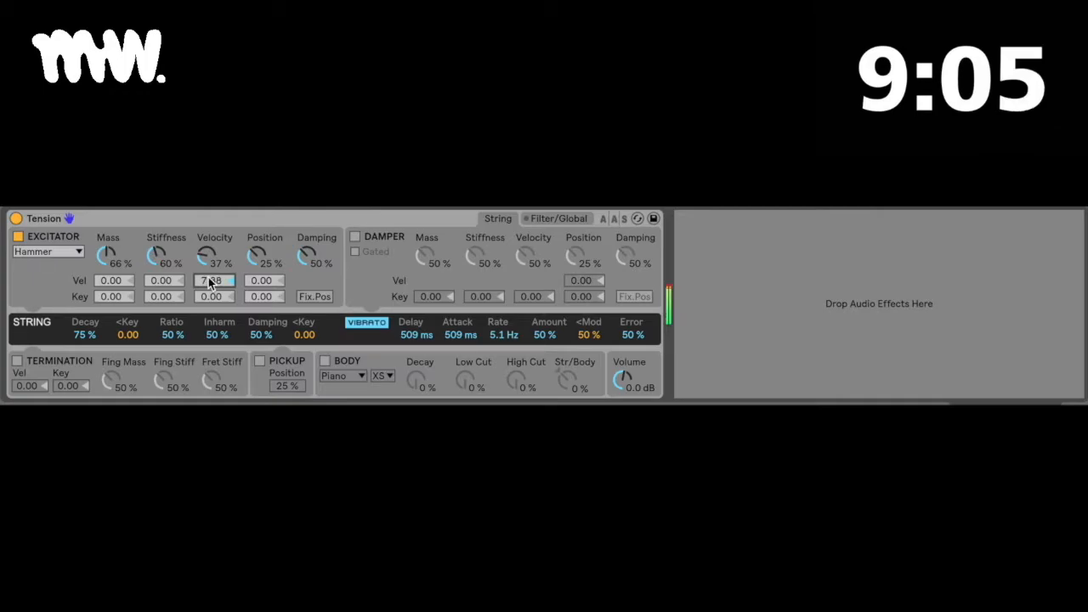
mouse_move(210, 283)
left_mouse_down()
mouse_move(209, 299)
mouse_move(210, 282)
left_mouse_up()
- Set the excitator's mass to 52% with a Vel modulation of 1.10, and reduce its velocity to 29%
mouse_move(113, 280)
left_mouse_down()
mouse_move(114, 253)
mouse_move(117, 283)
left_mouse_up()
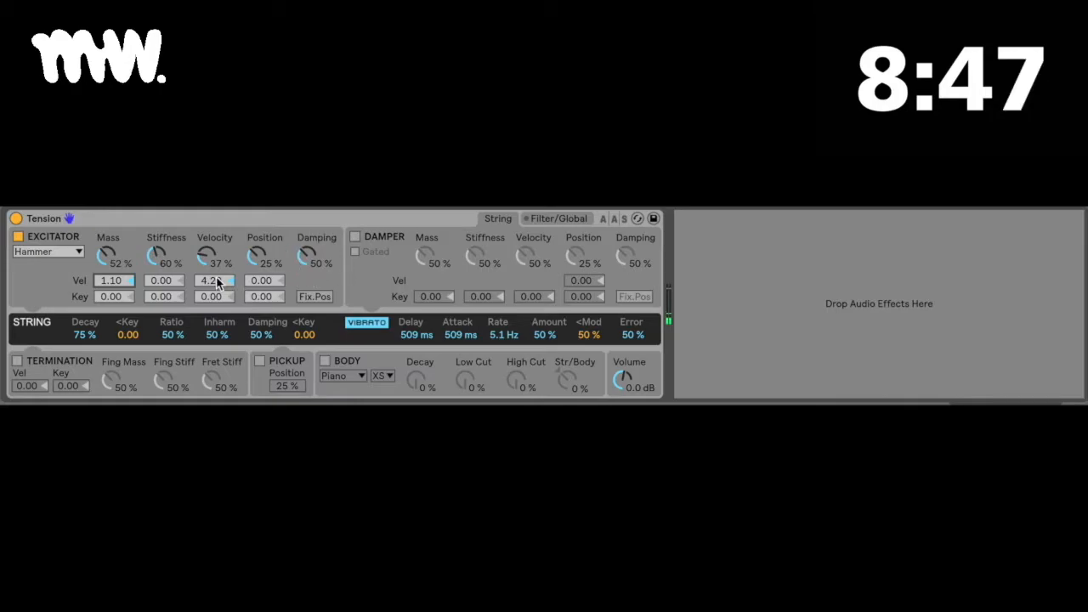
left_click_drag(199, 254, 205, 259)
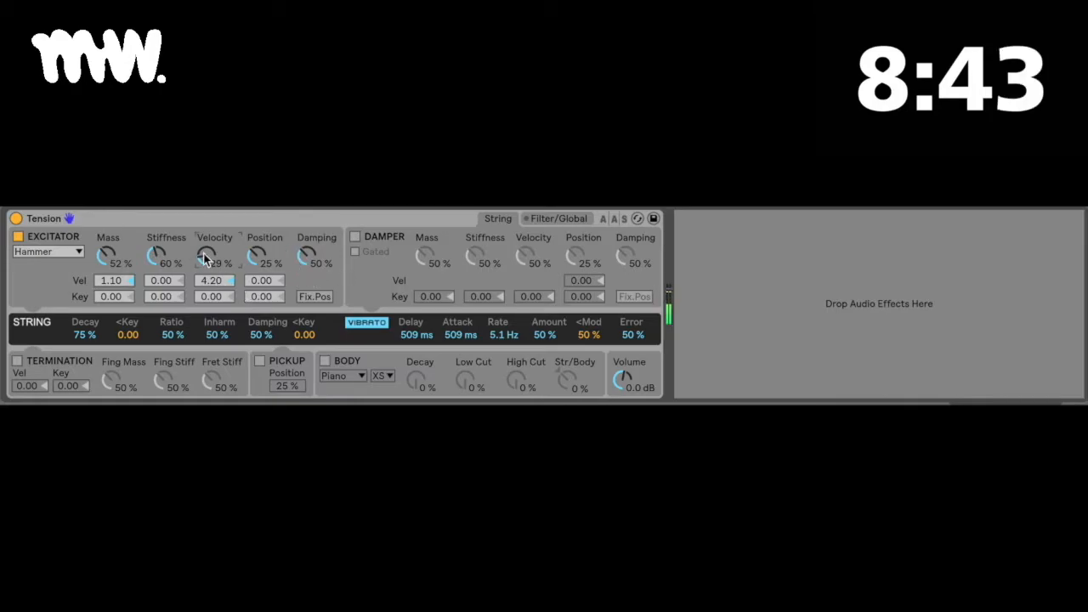
- Set the excitator's damping to 66% and the string's decay to 32%
left_click_drag(311, 267, 311, 257)
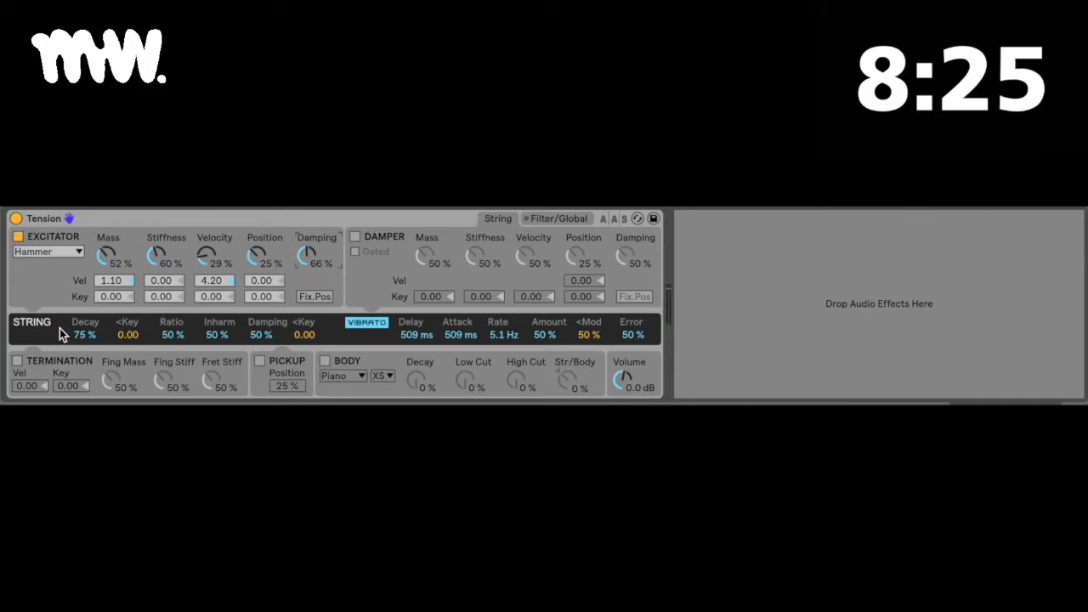
mouse_move(87, 334)
left_mouse_down()
mouse_move(87, 353)
mouse_move(85, 337)
left_mouse_up()
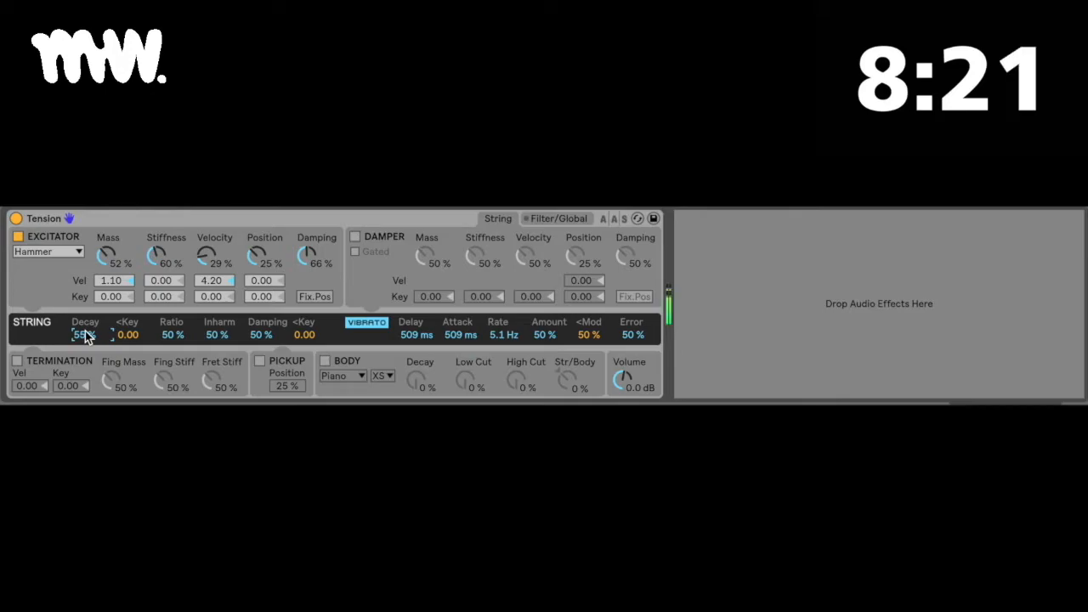
left_click_drag(85, 336, 85, 343)
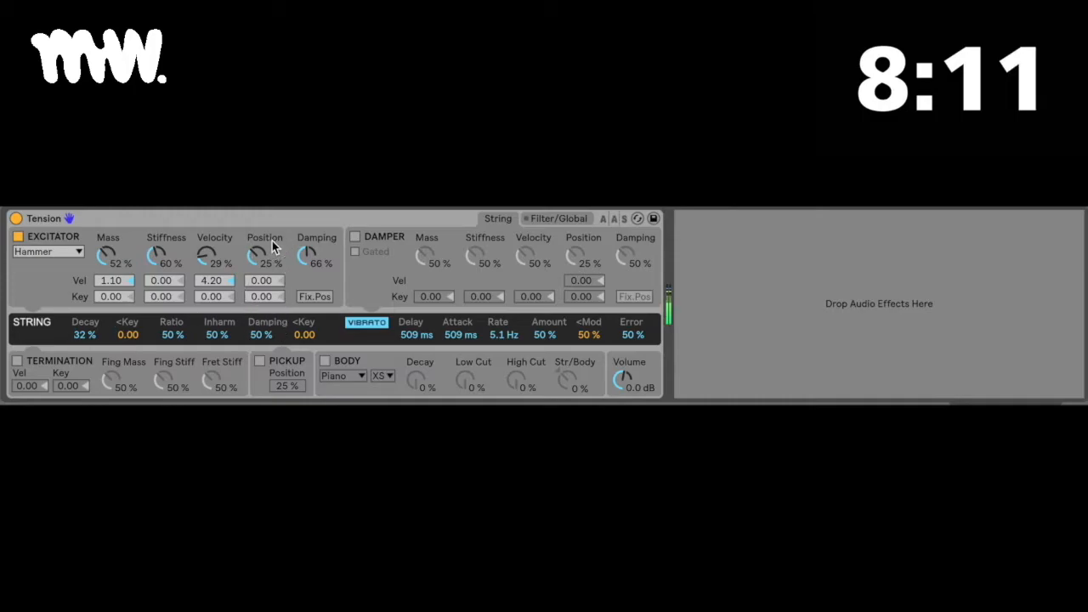
- Set the string's damping to 28%
mouse_move(261, 327)
left_mouse_down()
mouse_move(260, 285)
mouse_move(261, 366)
mouse_move(261, 346)
left_mouse_up()
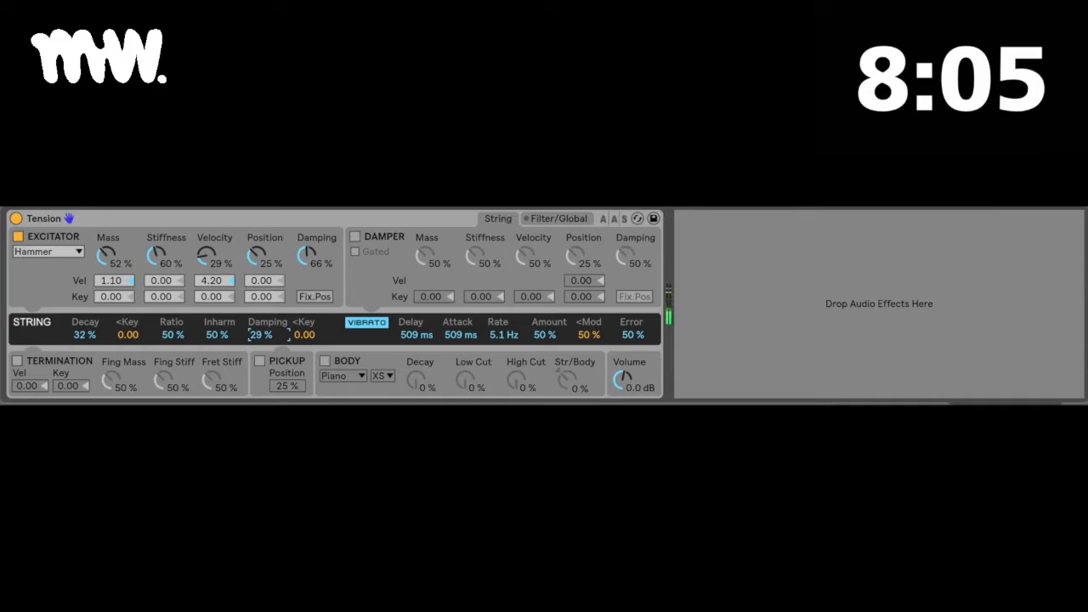
left_click_drag(262, 335, 261, 338)
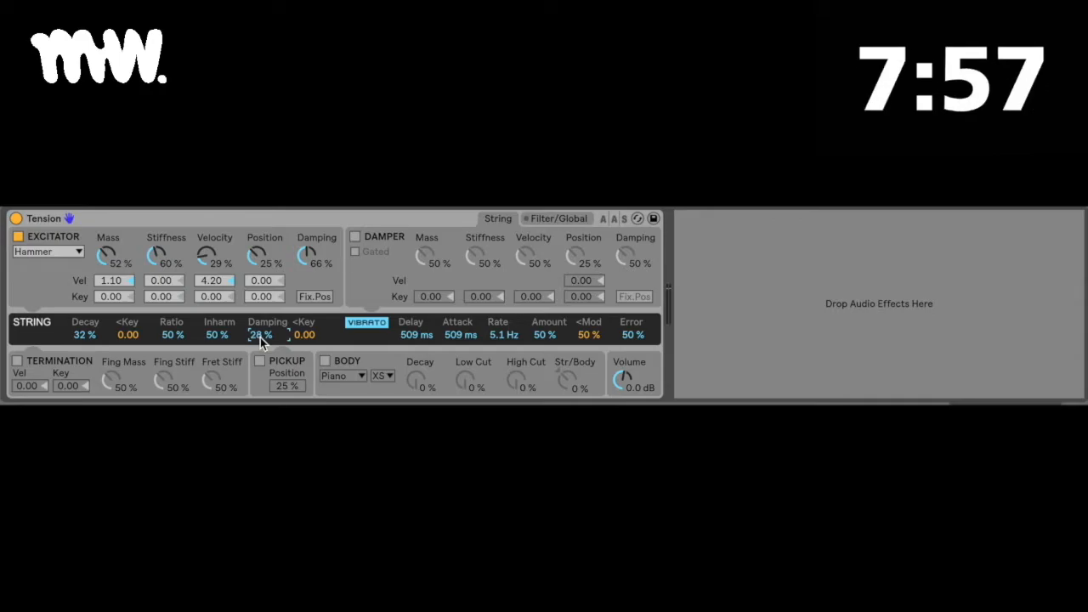
left_click_drag(261, 340, 262, 339)
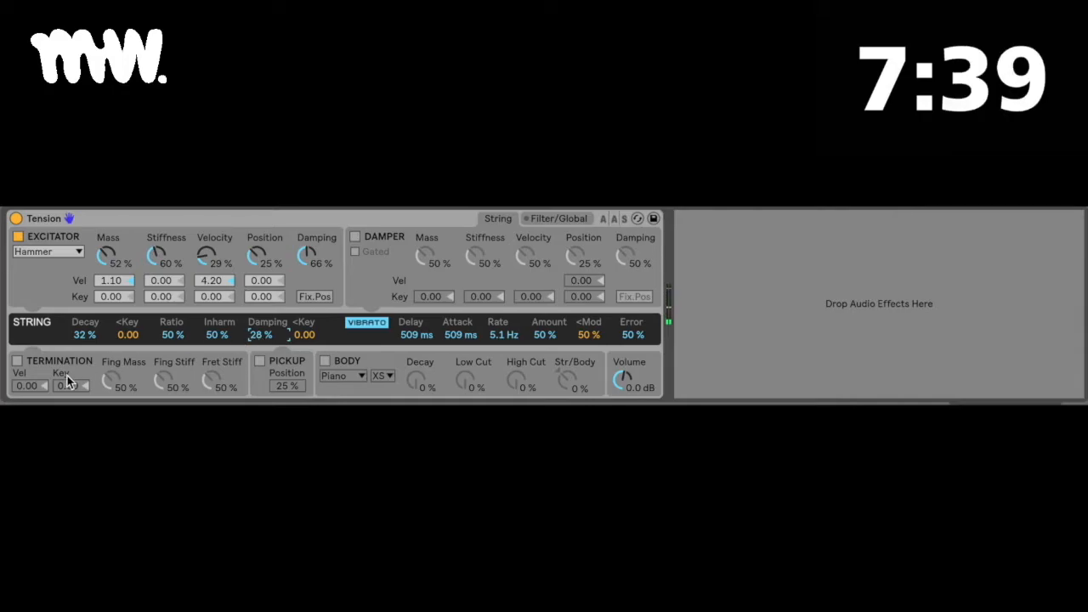
- Turn the string termination on with a finger mass of 0% and a Vel modulation of 16.00
left_click(17, 361)
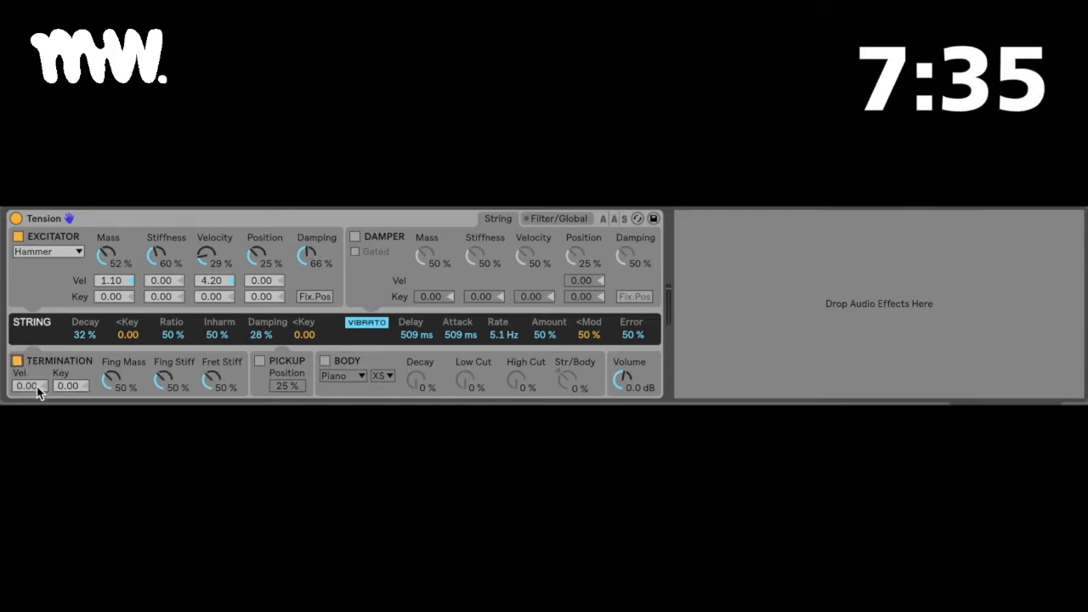
left_click_drag(107, 383, 110, 408)
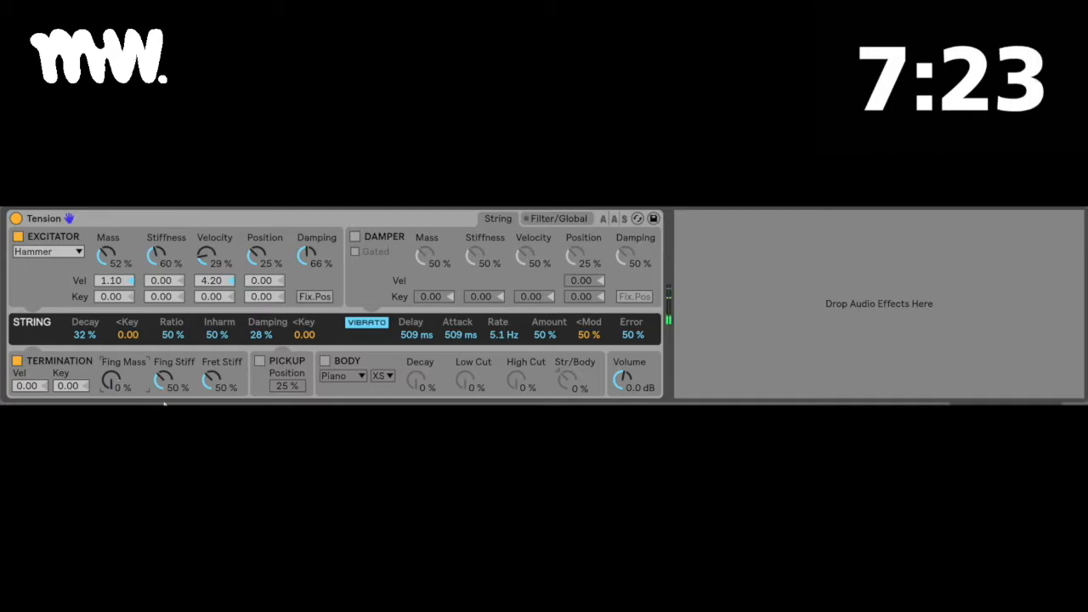
mouse_move(26, 385)
left_mouse_down()
mouse_move(27, 350)
mouse_move(34, 381)
left_mouse_up()
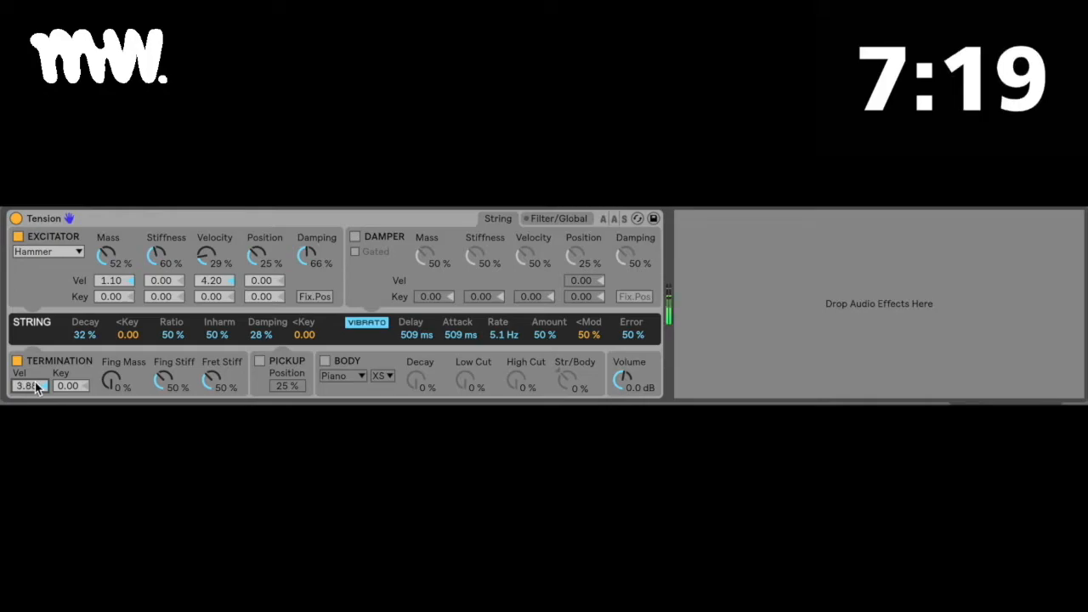
left_click_drag(34, 382, 35, 340)
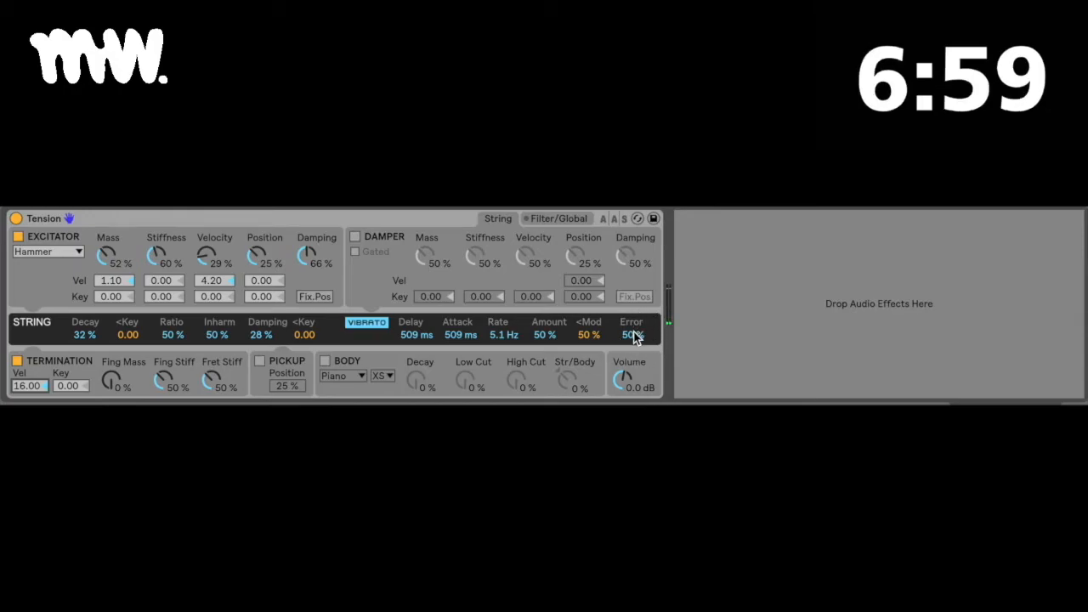
- Set the vibrato's Error to 30%, and try a termination Vel modulation of -16.00 before resetting it to 0
left_click_drag(633, 335, 633, 351)
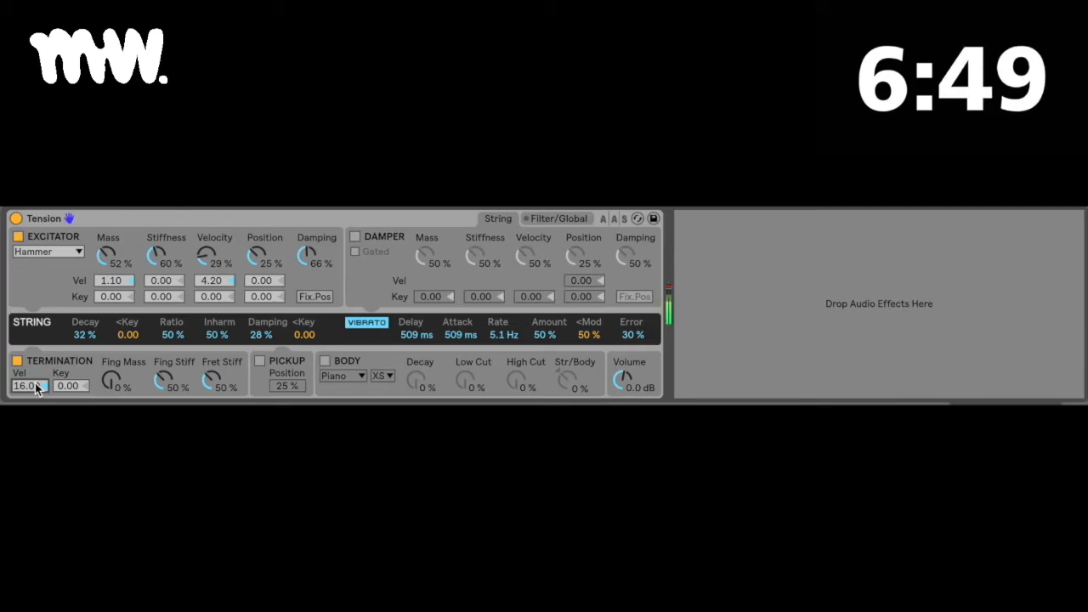
left_click_drag(35, 382, 35, 442)
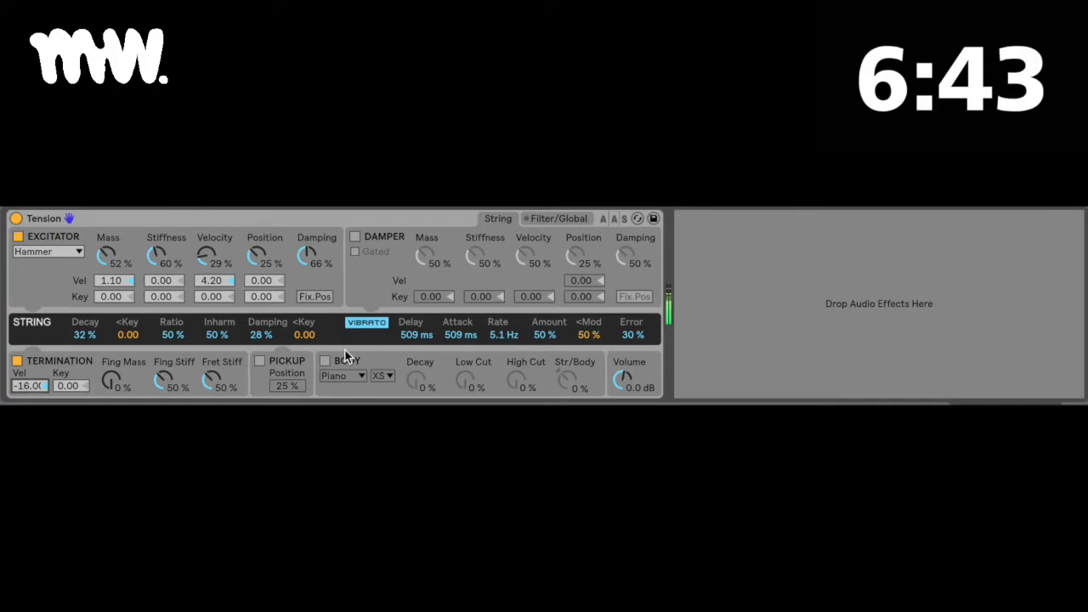
type("0")
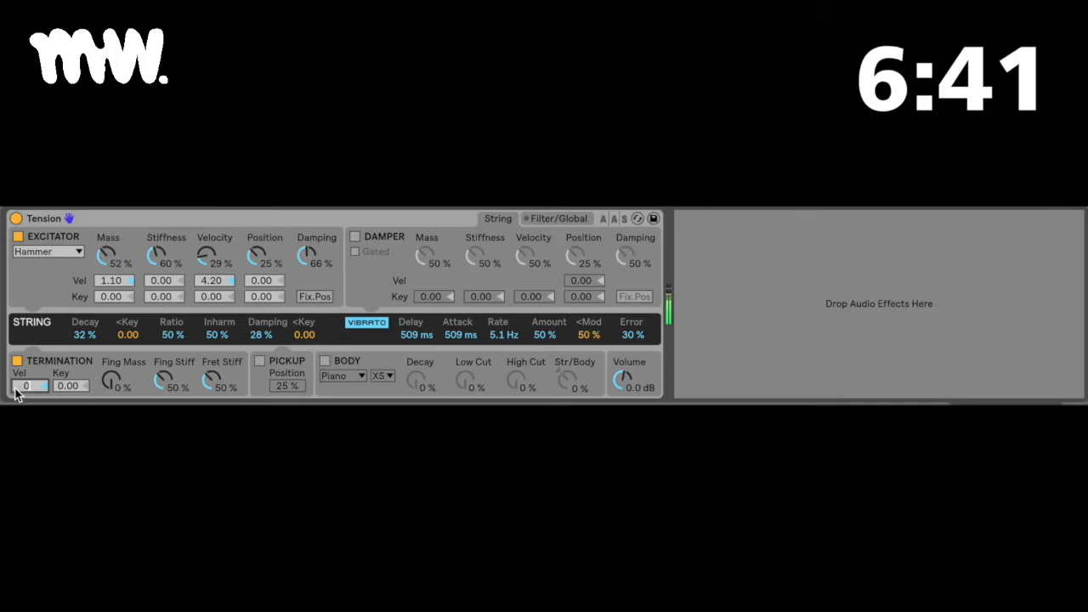
key("Return")
- Set the termination's finger stiffness and fret stiffness to 0%
mouse_move(158, 384)
left_mouse_down()
mouse_move(158, 365)
mouse_move(158, 381)
left_mouse_up()
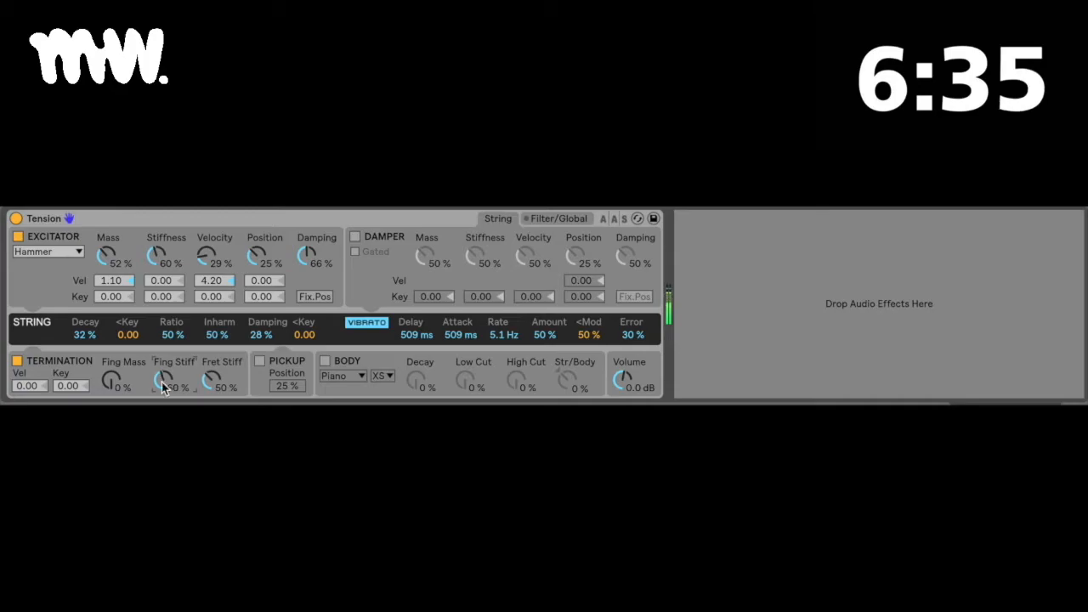
left_click_drag(164, 380, 214, 376)
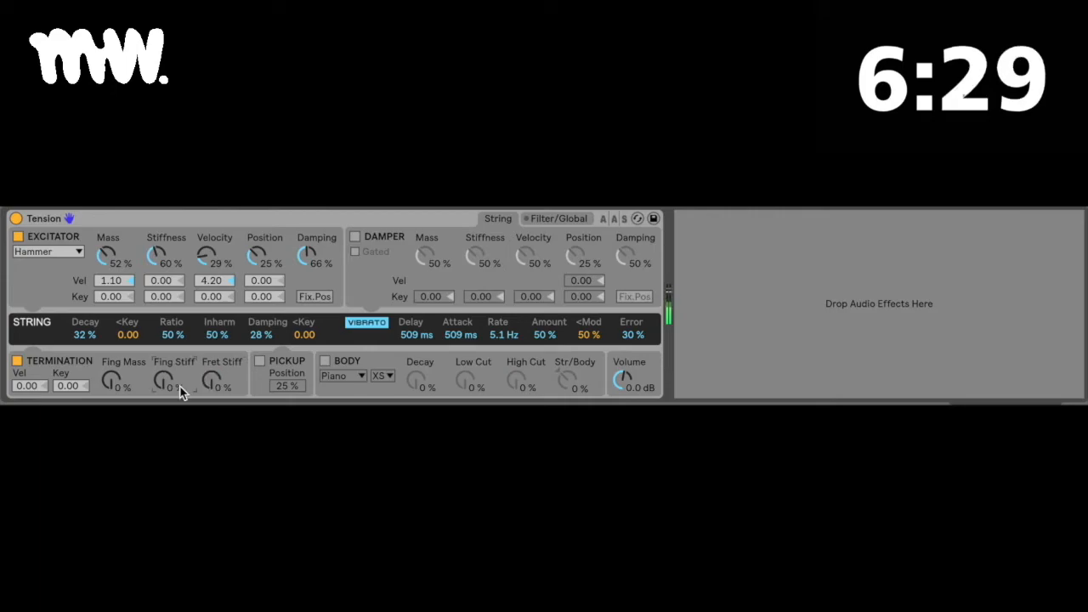
- Compare the sound with the termination on and off, and leave the termination off
left_click(26, 363)
left_click(26, 365)
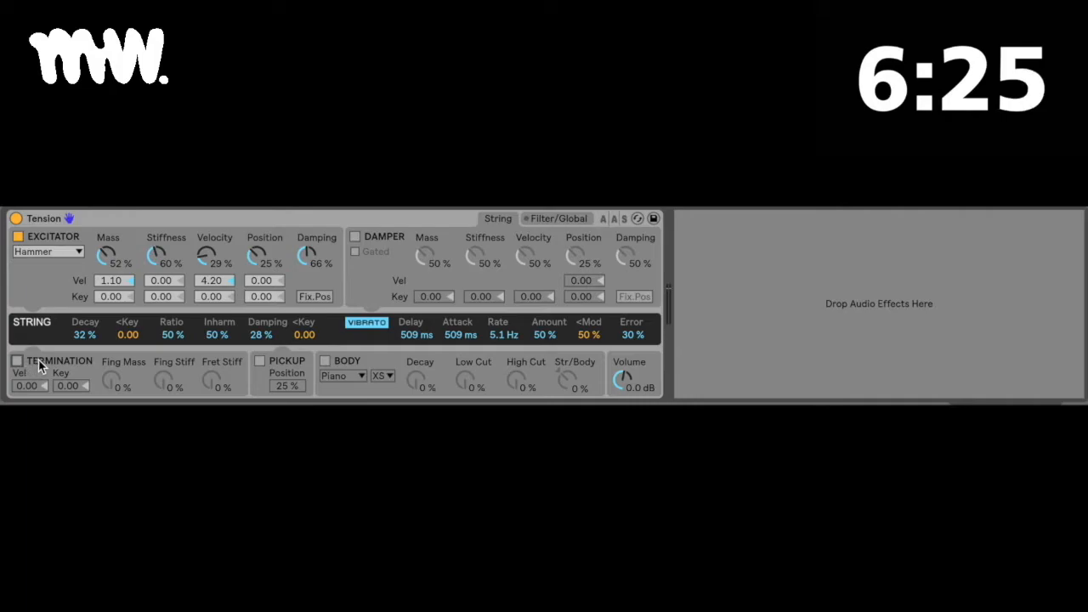
left_click(17, 362)
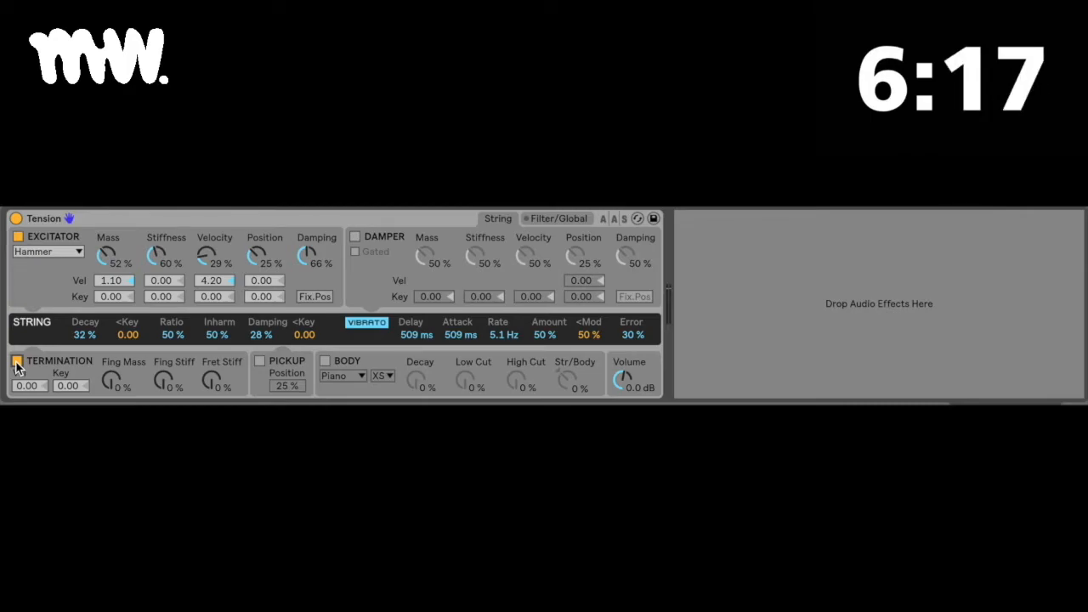
left_click(17, 361)
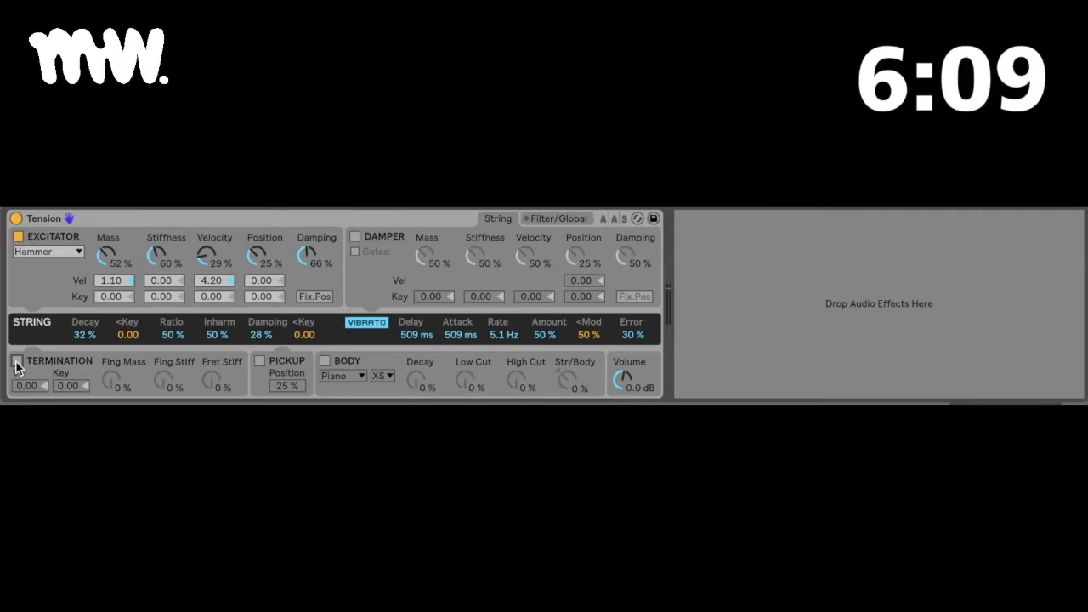
left_click(16, 362)
left_click(16, 362)
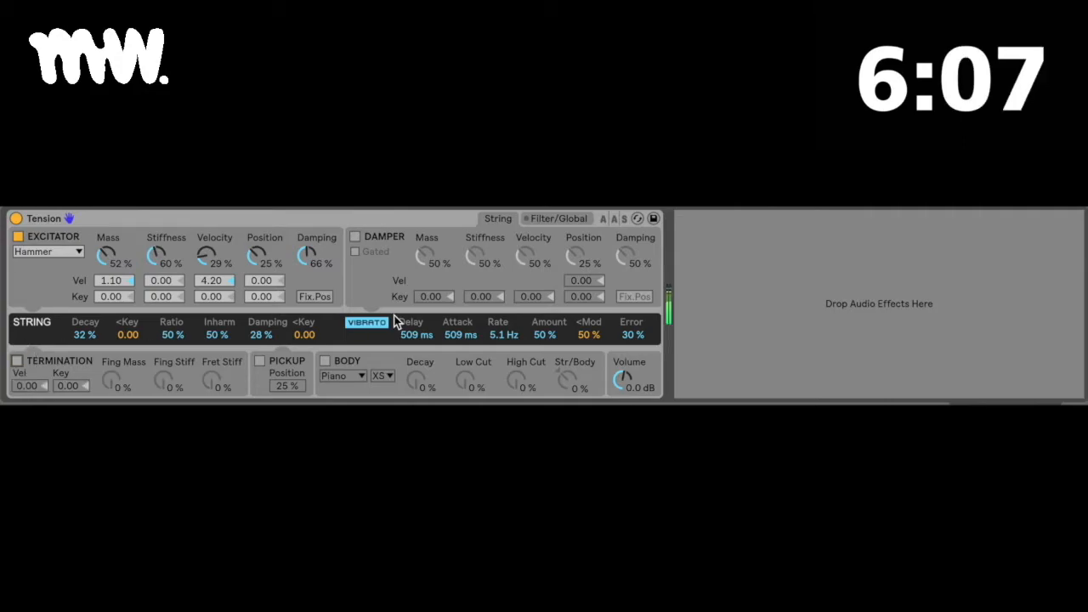
- Turn the damper on, try its Gated option but leave it off, and set mass to 5% and stiffness to 25%
left_click(354, 237)
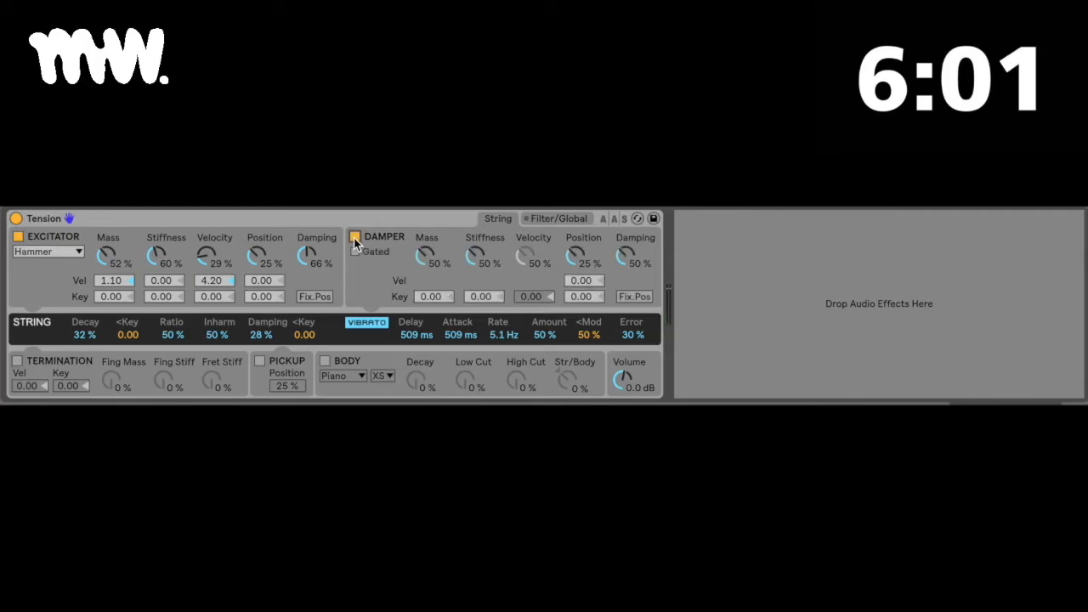
left_click_drag(428, 255, 427, 310)
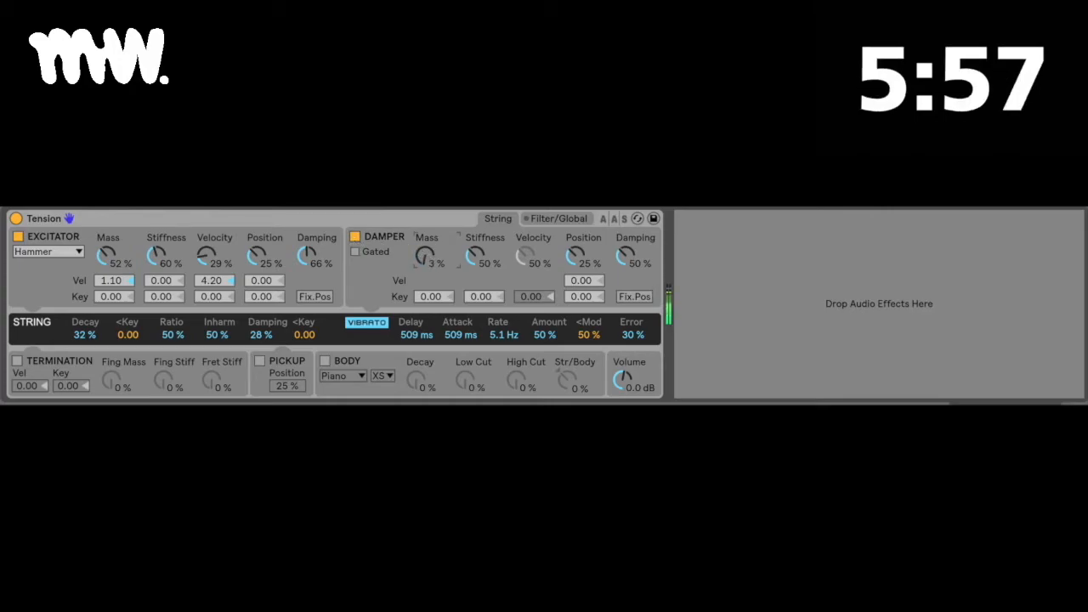
left_click(355, 252)
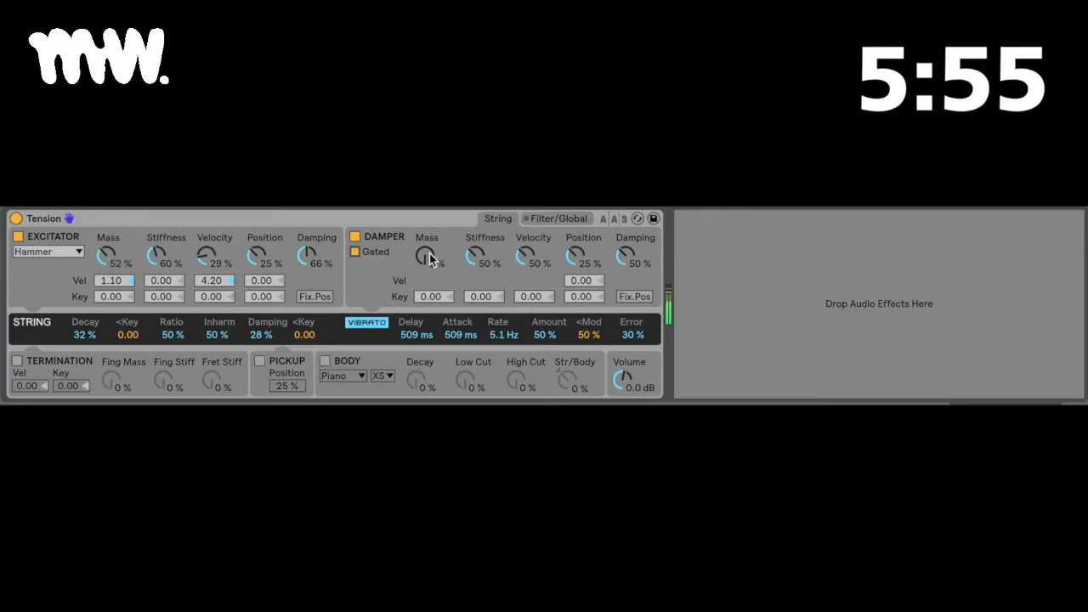
left_click(357, 253)
left_click_drag(425, 255, 477, 291)
- Set the damper's position to 42% and its damping to 89%
left_click_drag(577, 255, 628, 196)
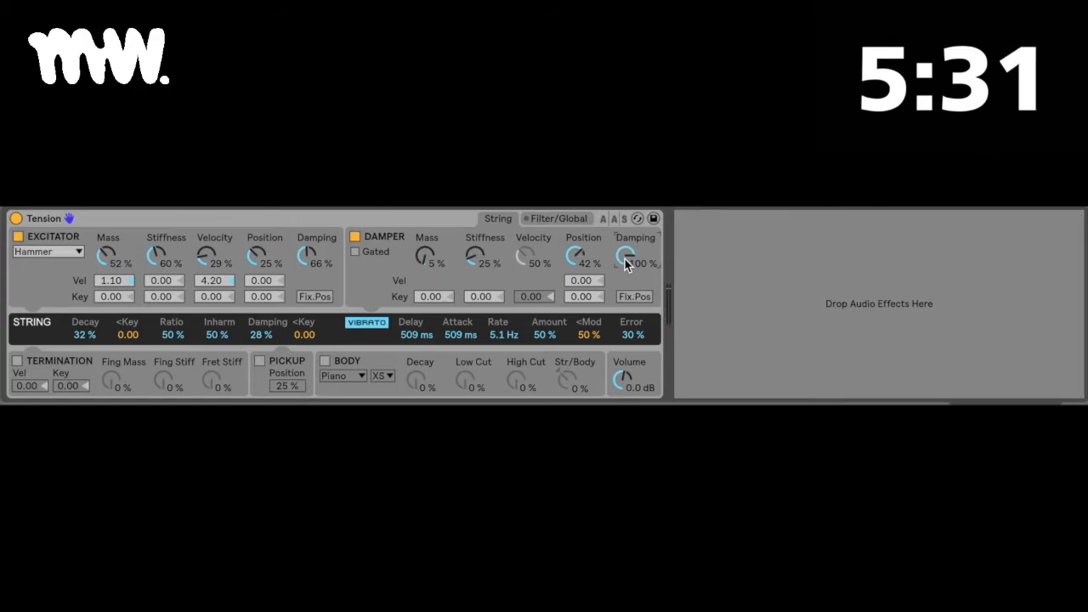
left_click_drag(625, 264, 624, 266)
left_click_drag(624, 266, 626, 272)
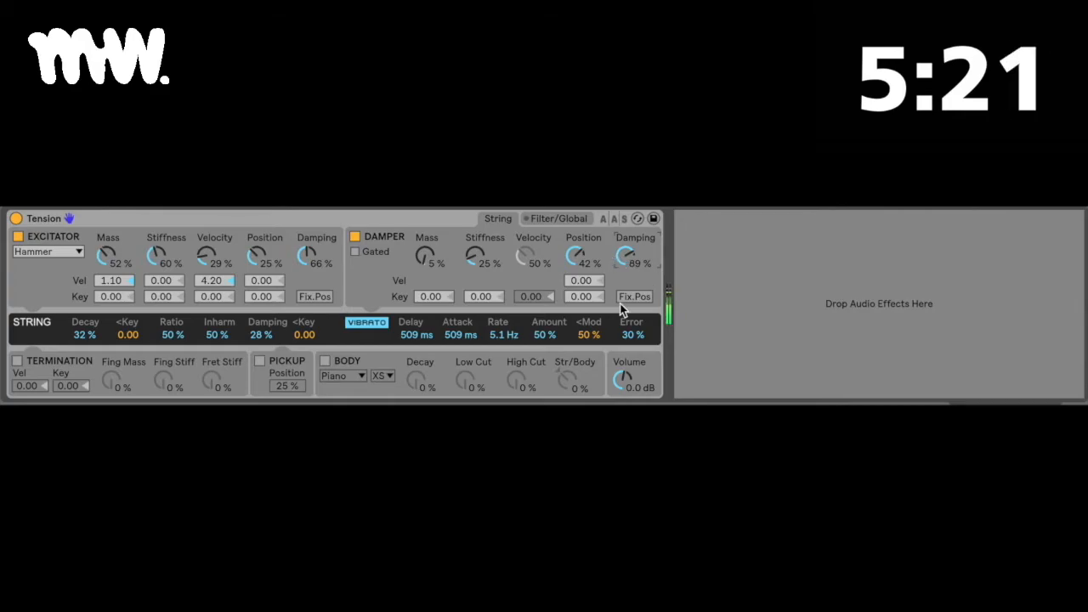
- Compare the sound with the vibrato off and on, leaving the vibrato on
left_click(381, 322)
left_click(382, 323)
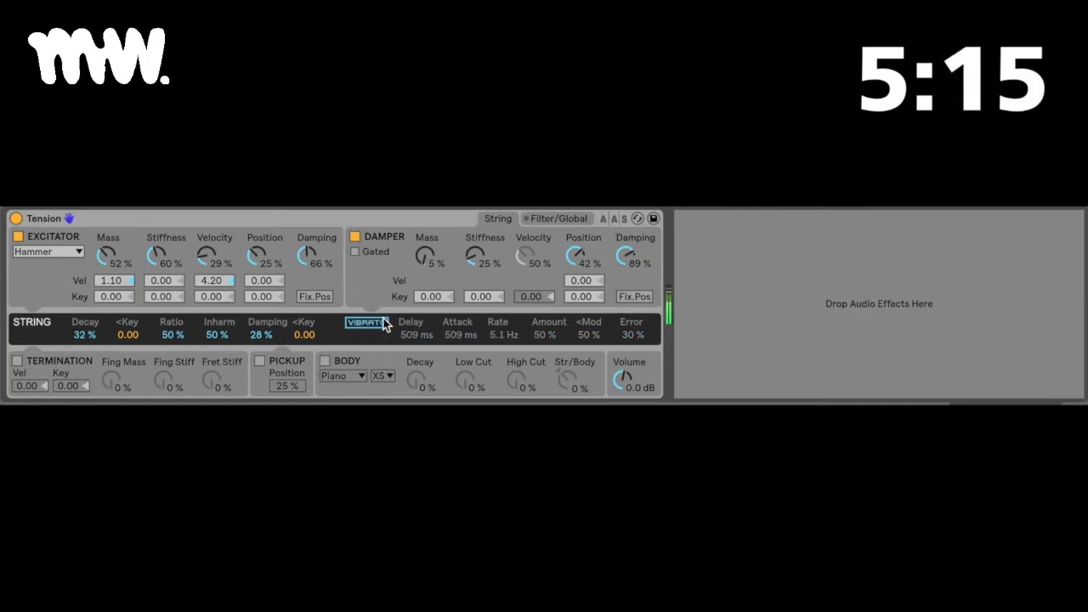
left_click(382, 322)
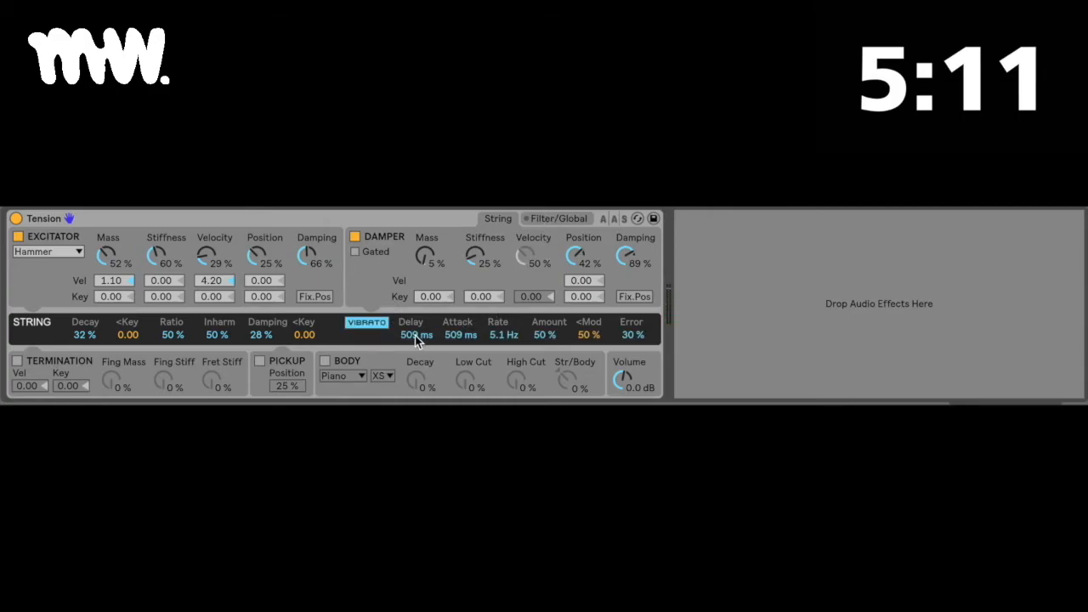
- Turn on the LP24 filter and the LFO, keeping the filter envelope off
left_click(568, 219)
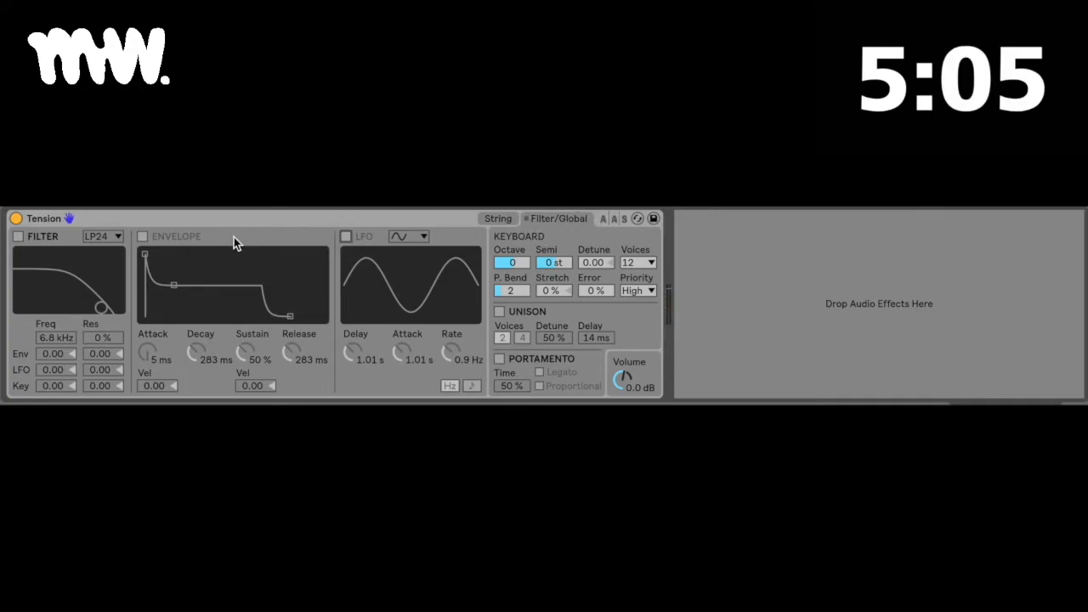
left_click(142, 236)
left_click(18, 236)
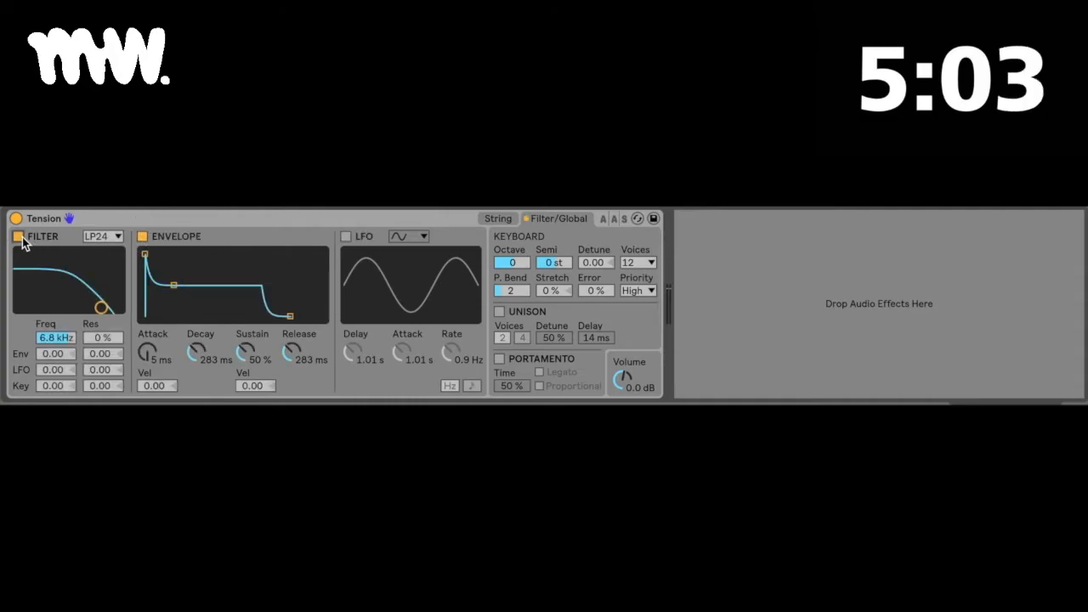
left_click(345, 236)
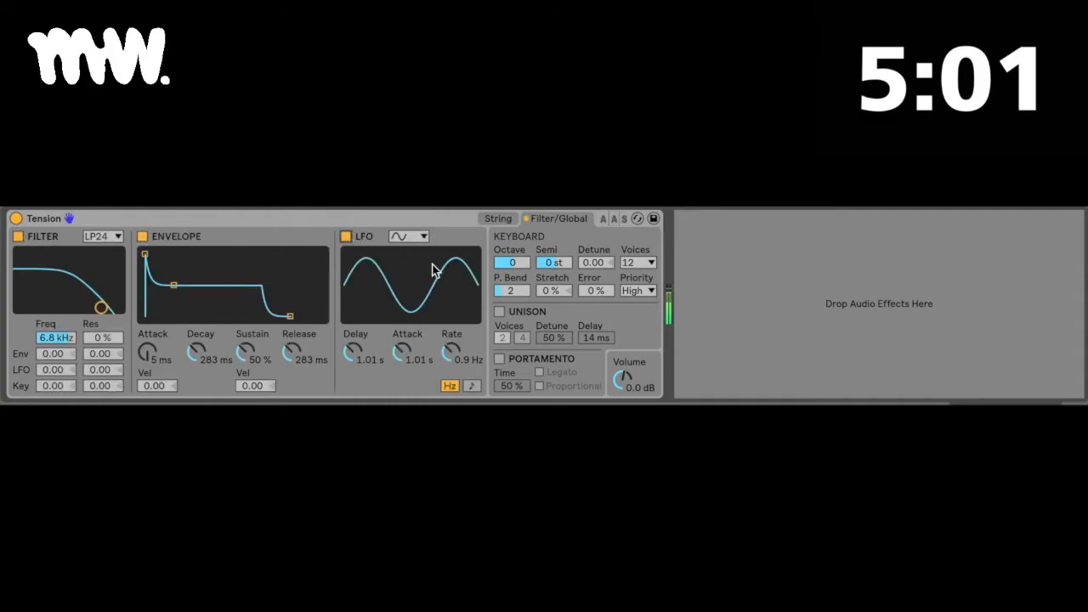
left_click(143, 237)
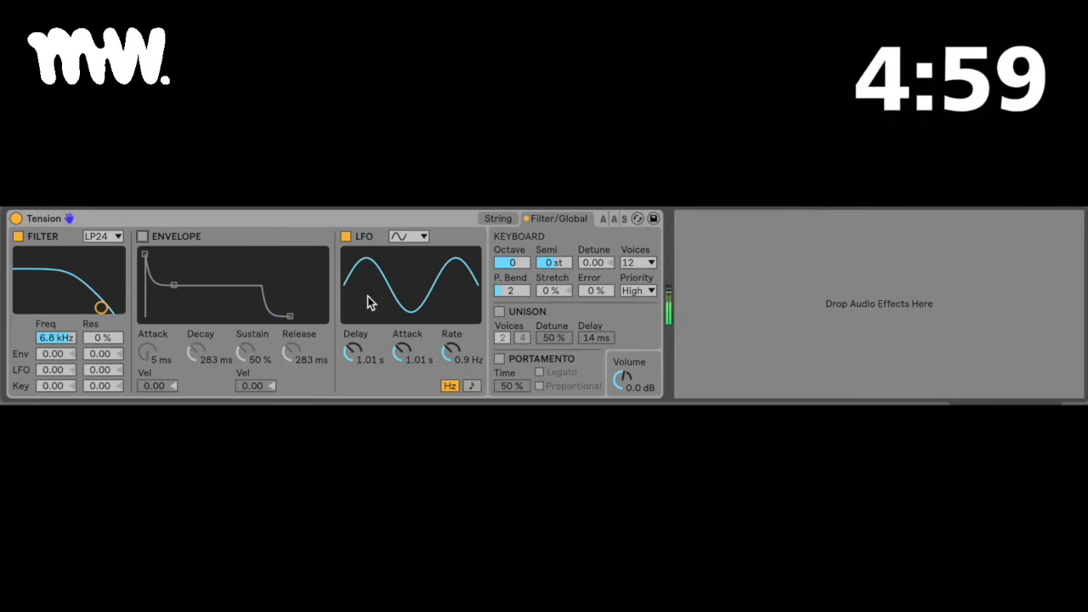
- Set the LFO's rate to 17 Hz, its delay to 3.09 s and its attack to 343 ms
left_click_drag(452, 351, 451, 306)
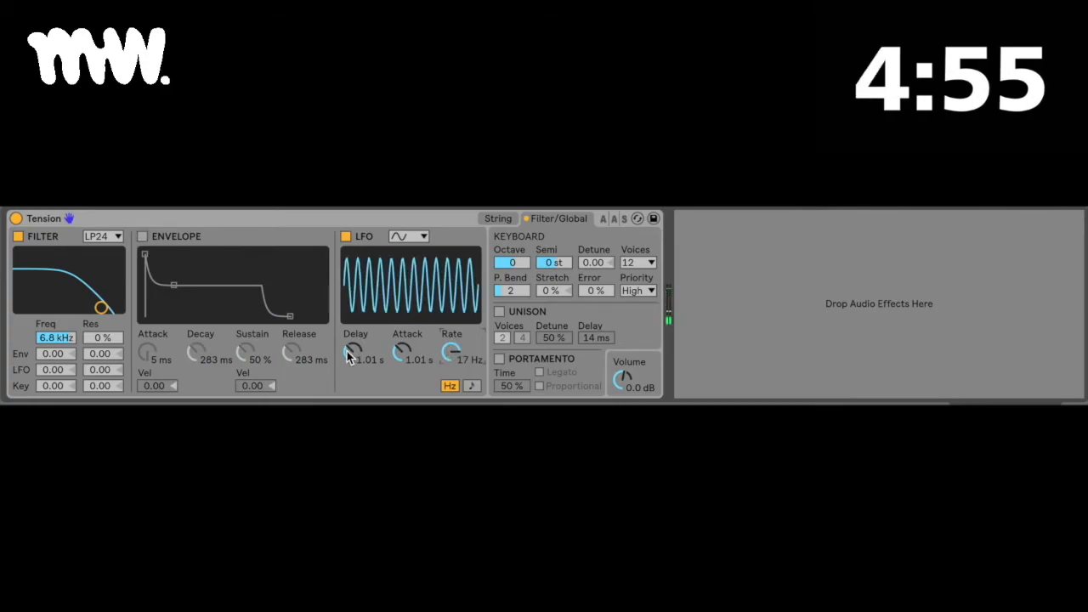
left_click_drag(347, 351, 398, 383)
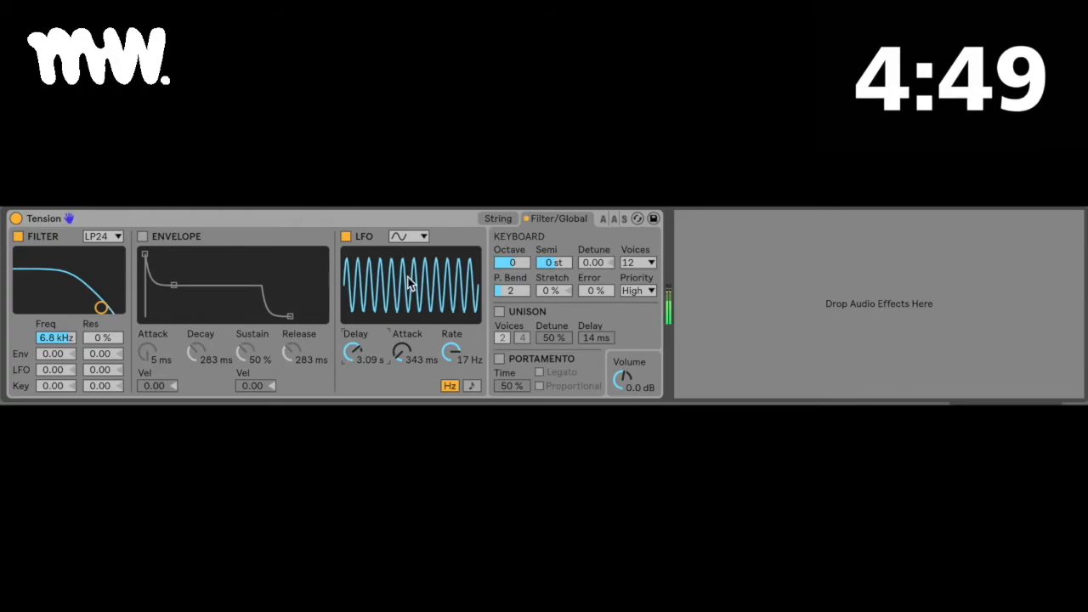
- Set the string's decay to 98% and the vibrato's Mod amount to 100%, and recheck the LFO settings
left_click(499, 220)
left_click_drag(94, 331, 93, 254)
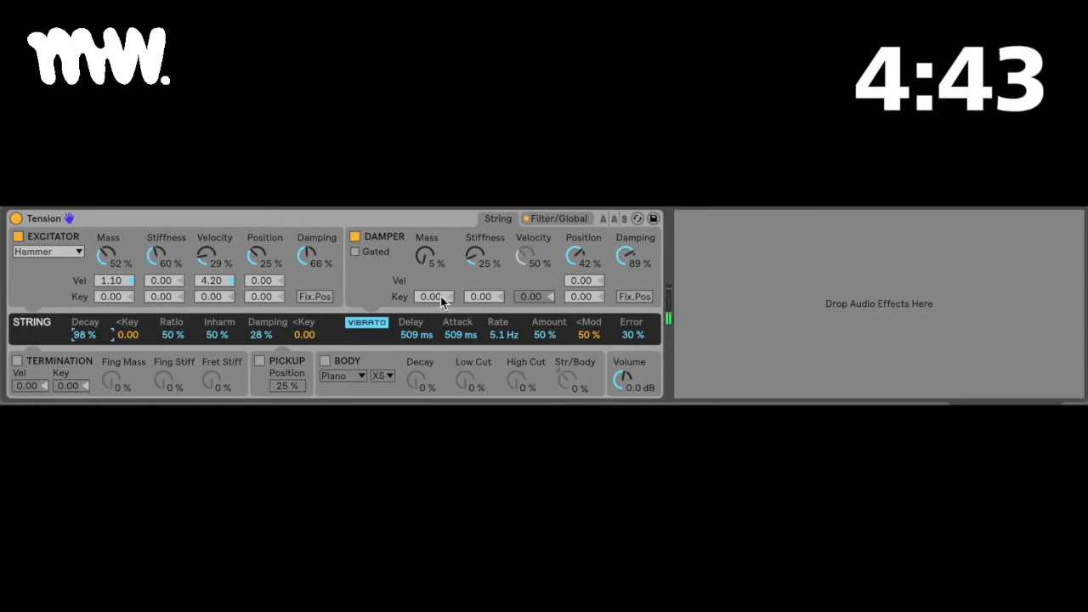
left_click_drag(588, 334, 588, 298)
left_click(558, 218)
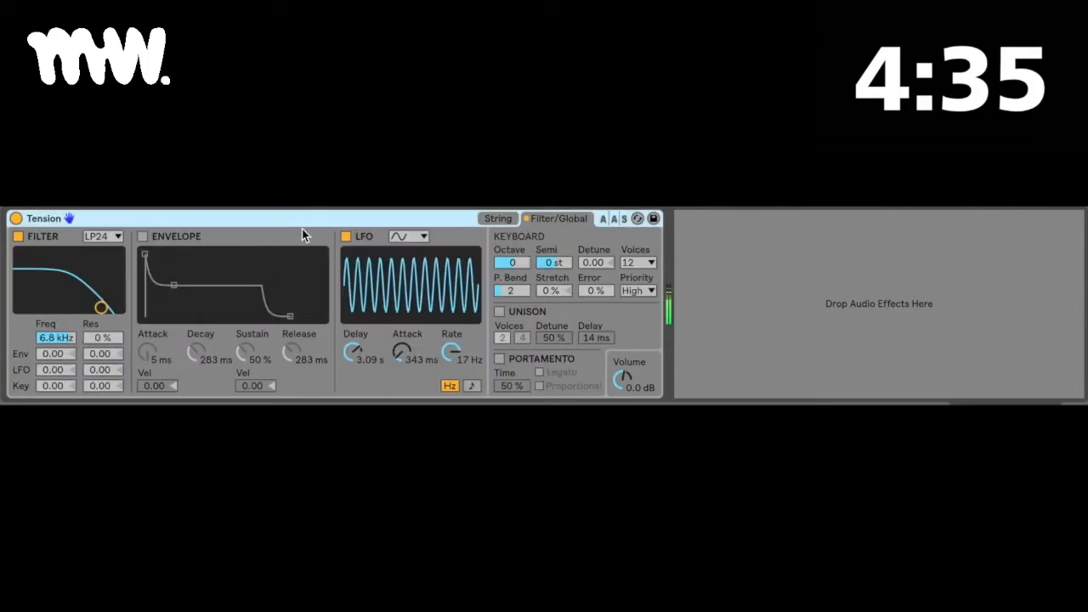
left_click(504, 218)
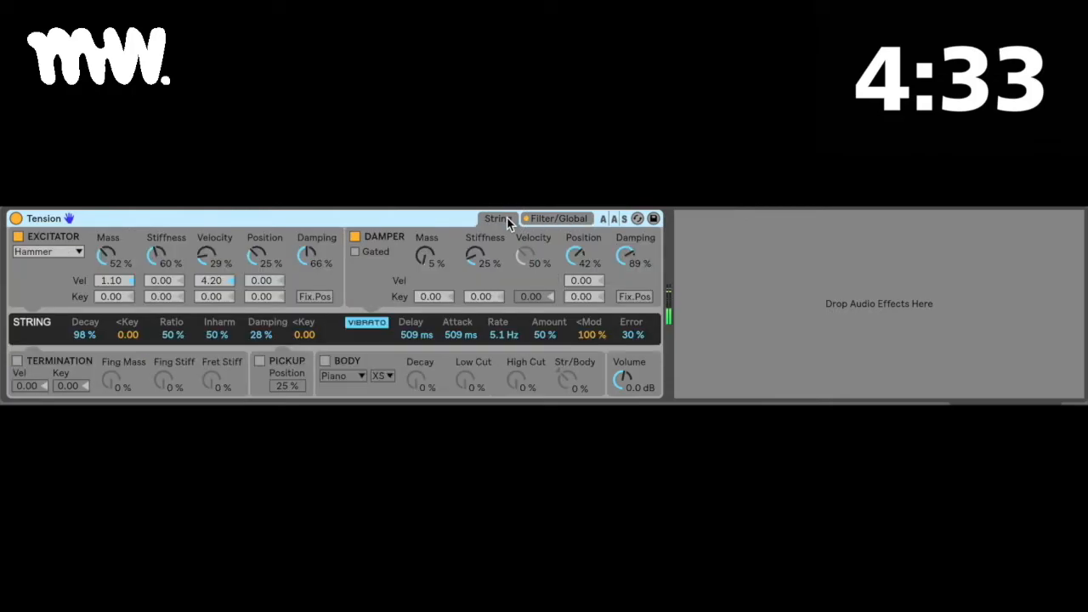
- Turn off the LFO and turn on the filter envelope with an attack of 11.4 s
left_click(560, 218)
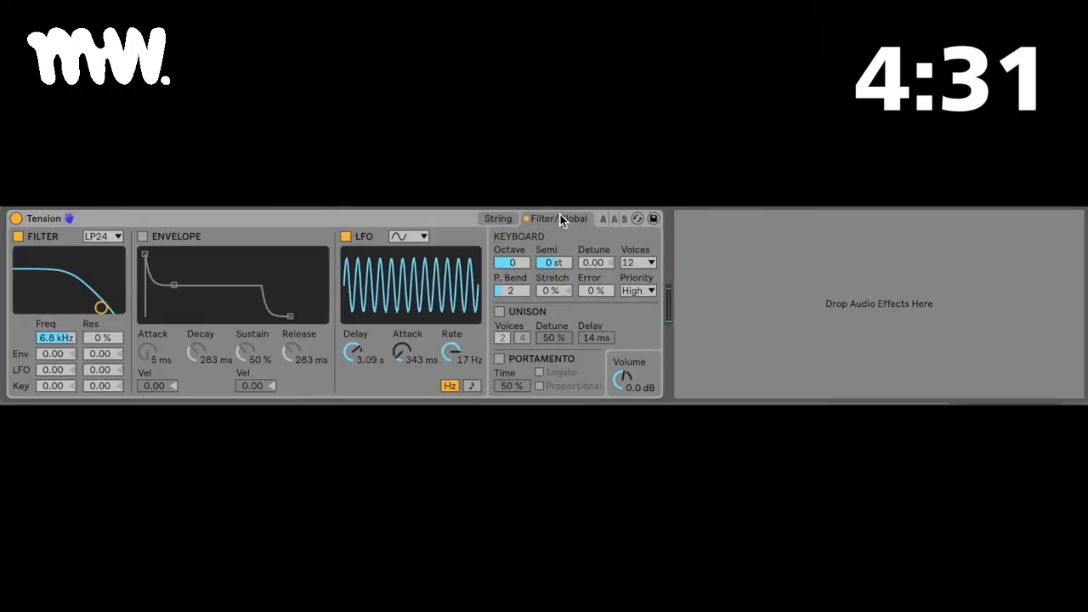
left_click(345, 236)
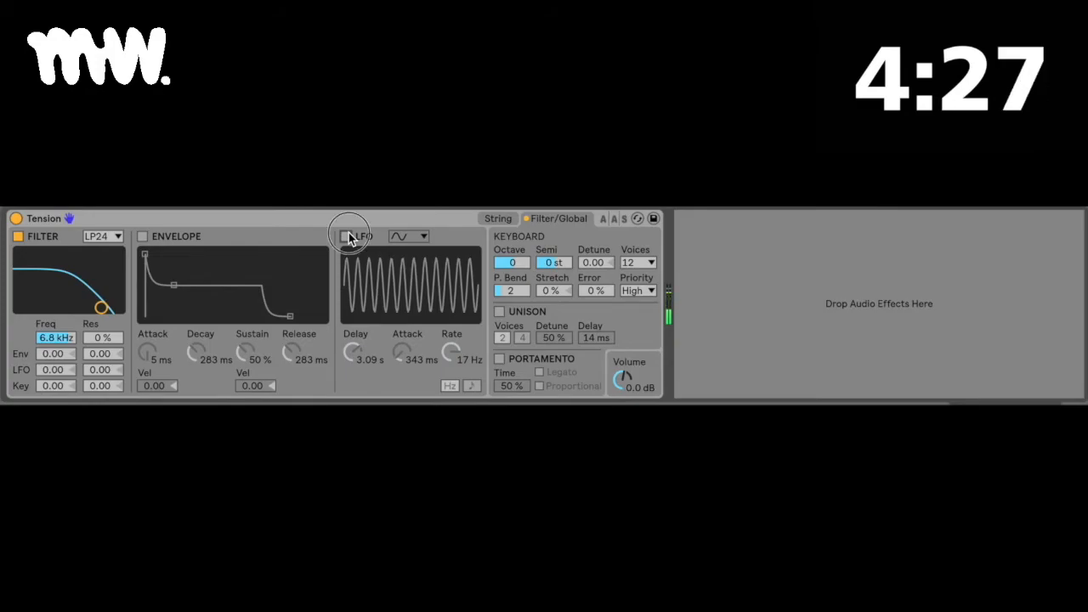
left_click(143, 237)
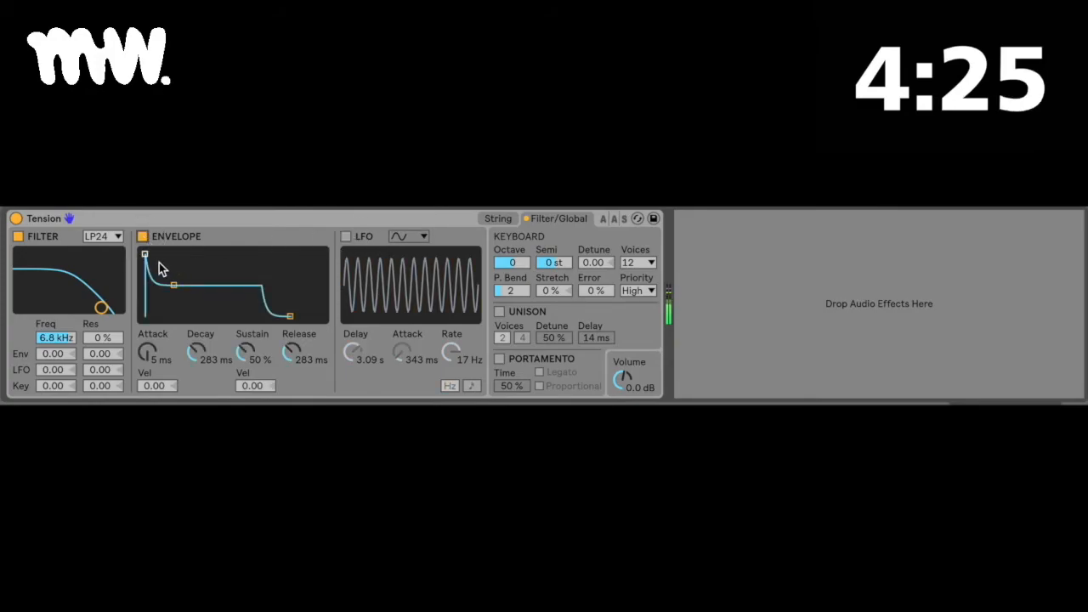
left_click_drag(145, 254, 202, 254)
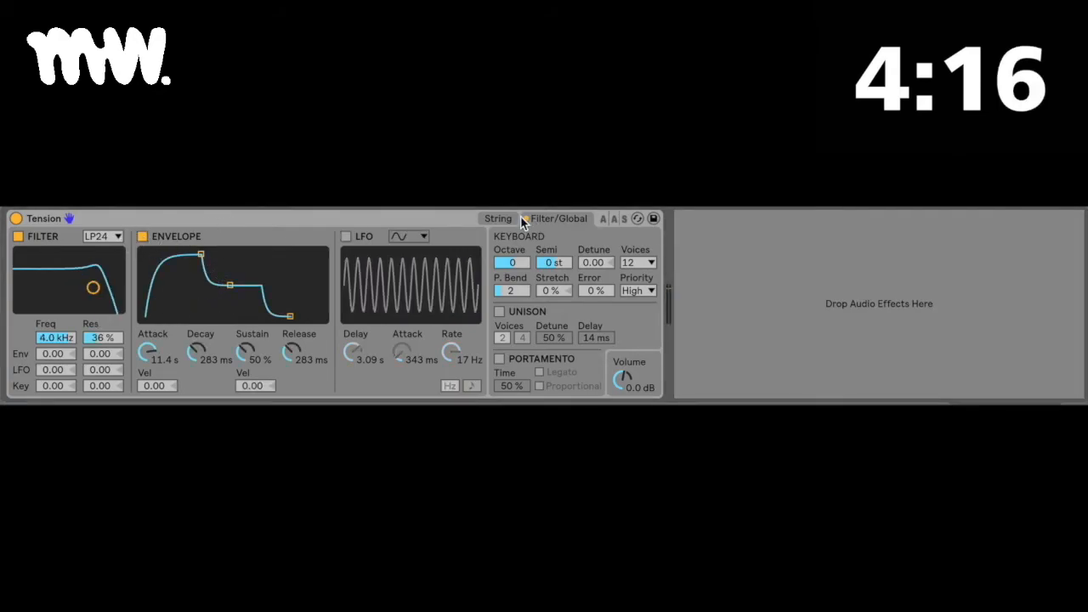
- Recheck the excitator type, keeping Hammer, and compare the sound with the vibrato on and off, leaving it off
left_click(520, 218)
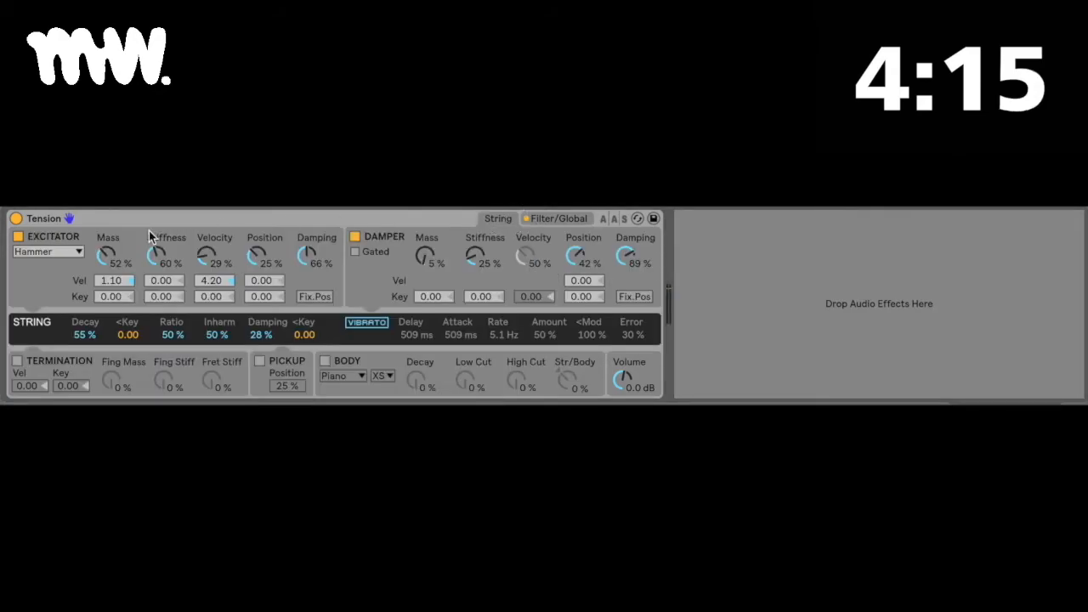
left_click(52, 249)
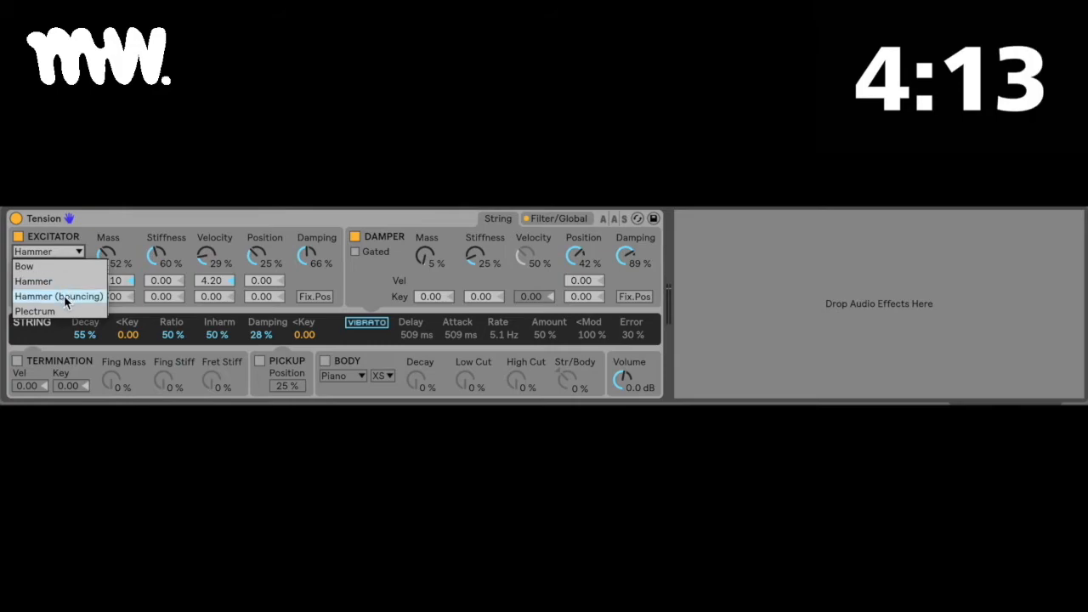
left_click(69, 279)
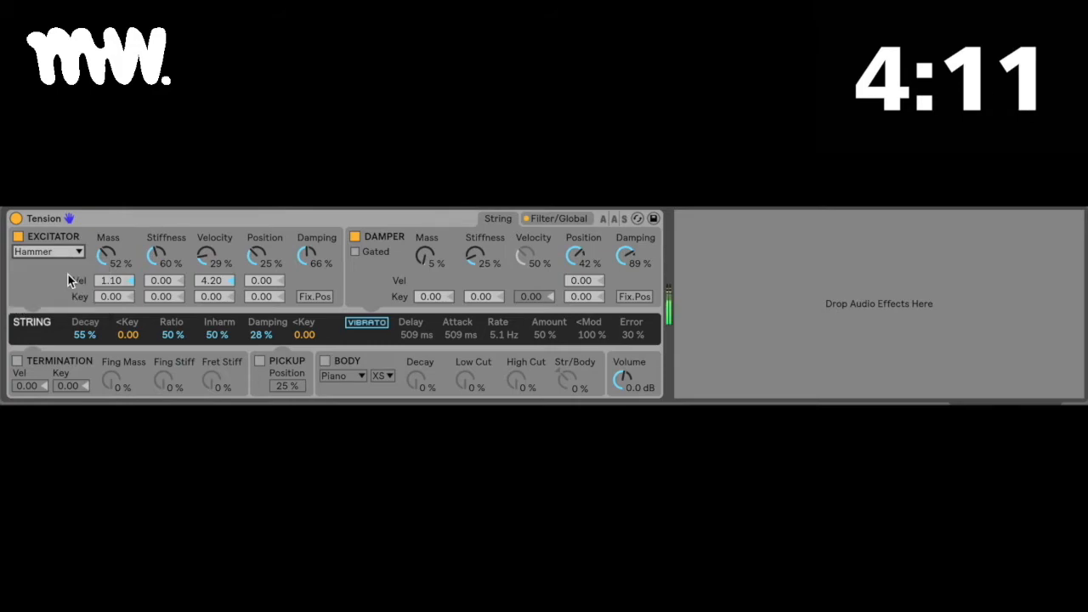
left_click(353, 328)
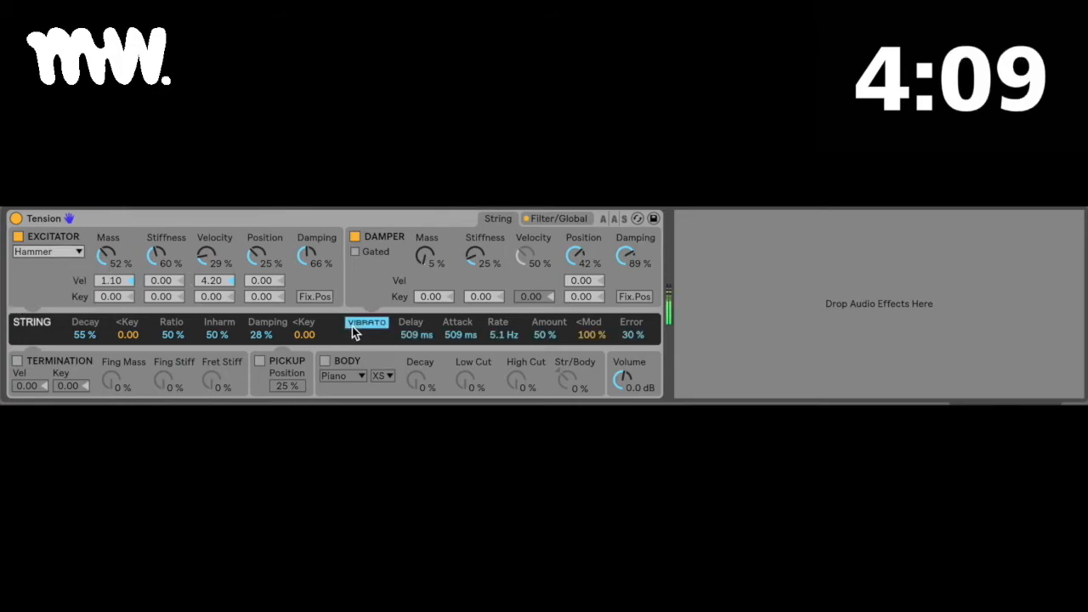
left_click(353, 328)
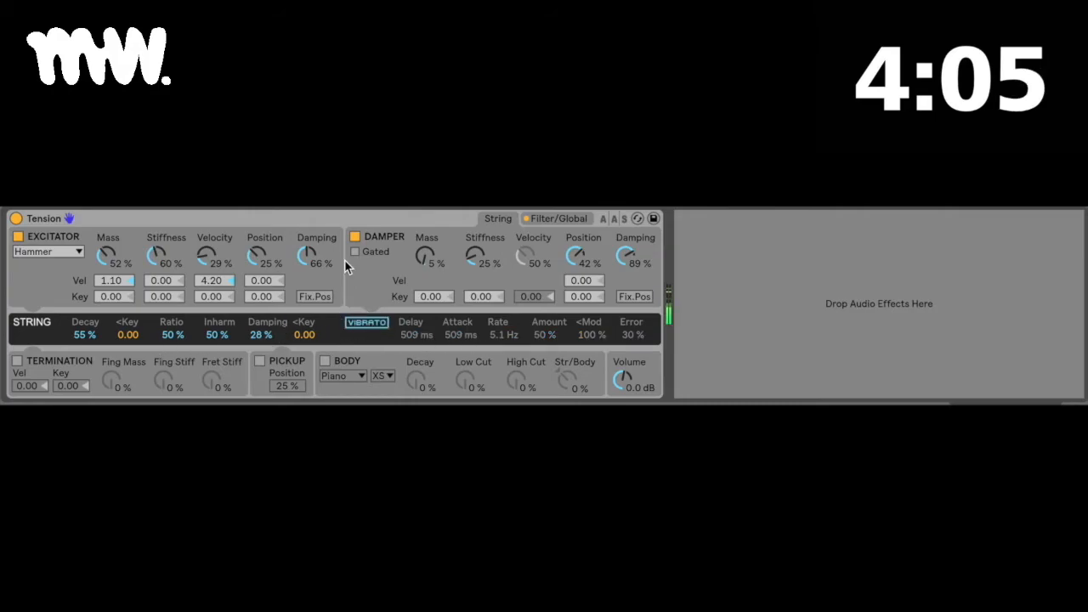
- Set the damper's stiffness to 40% and the filter to 4.3 kHz with 27% resonance
mouse_move(475, 260)
left_mouse_down()
mouse_move(475, 295)
mouse_move(475, 252)
left_mouse_up()
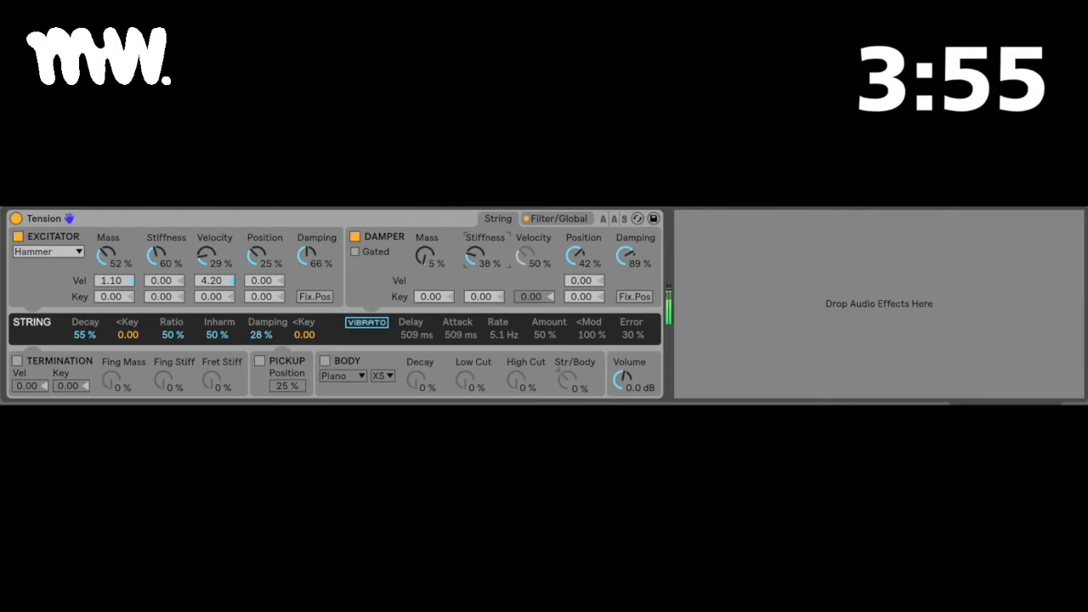
left_click(568, 219)
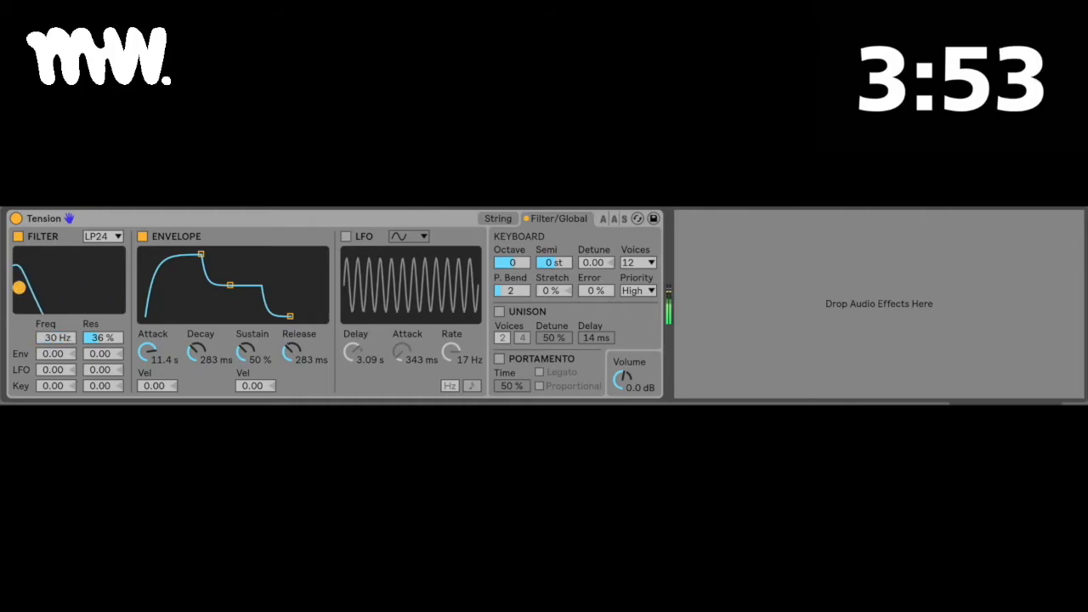
left_click_drag(19, 287, 94, 293)
- Try the Formant 6dB/oct and high-pass filter types, and undo the filter changes
left_click(100, 237)
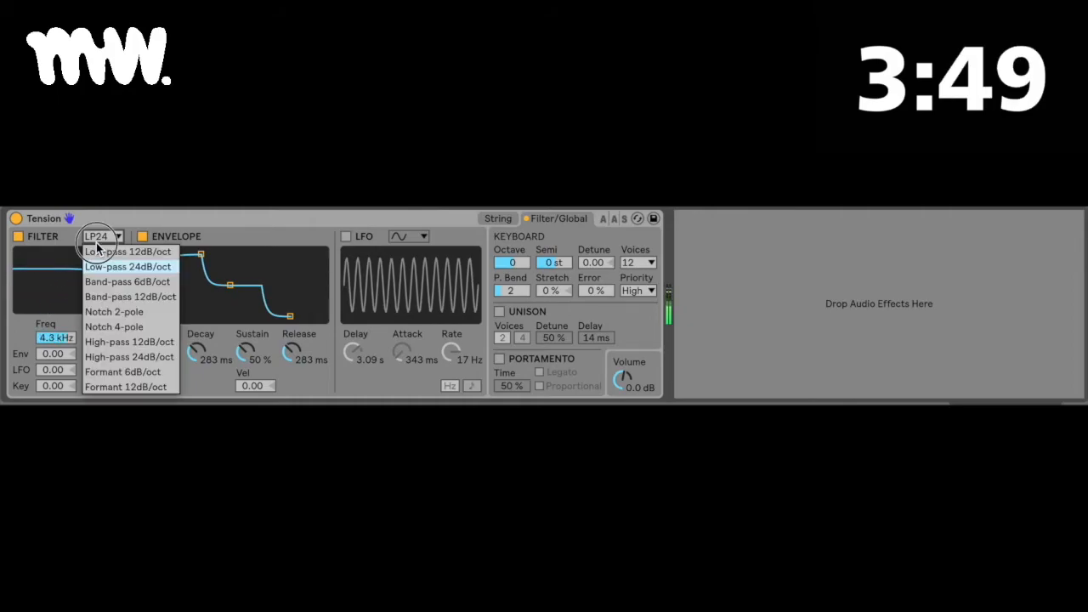
left_click(126, 373)
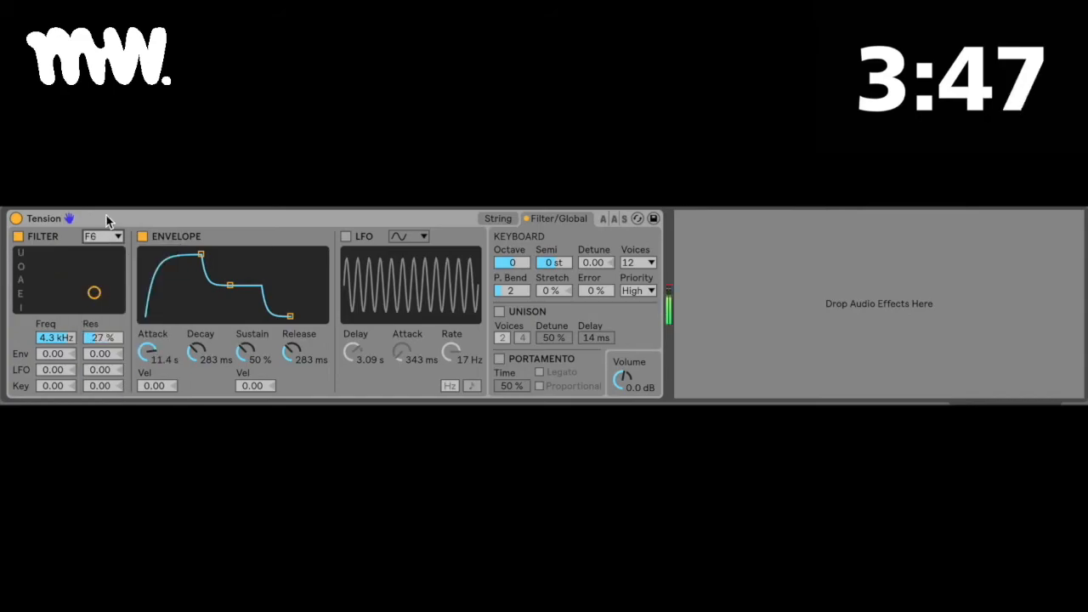
left_click(103, 236)
left_click(126, 350)
left_click_drag(93, 293, 76, 291)
key("super+z")
key("super+z")
key("super+z")
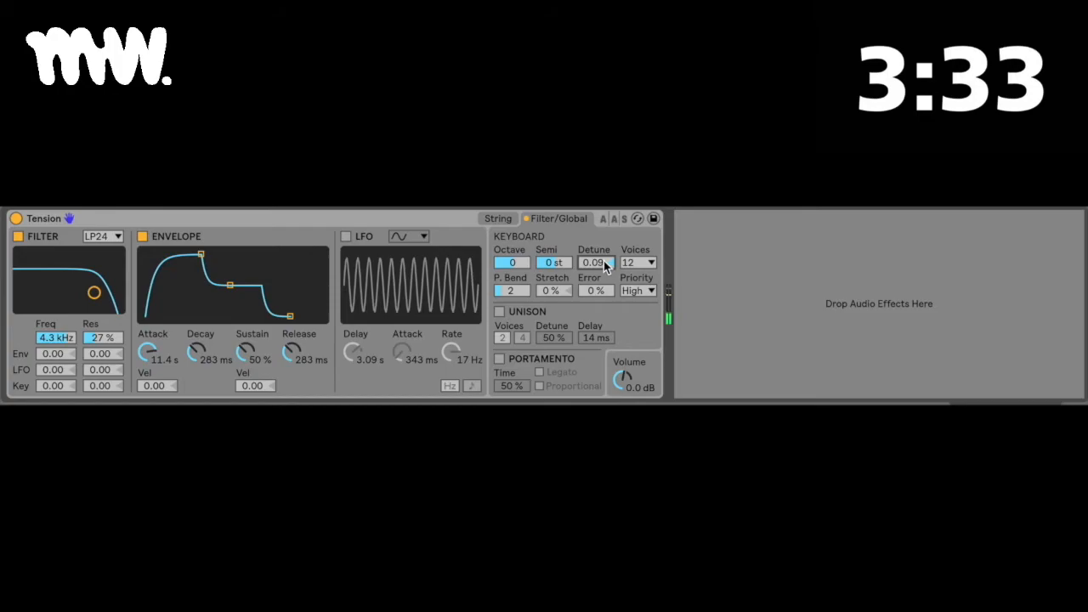
- Set the keyboard detune to 0.14 and keep the note priority at High
left_click_drag(603, 261, 603, 251)
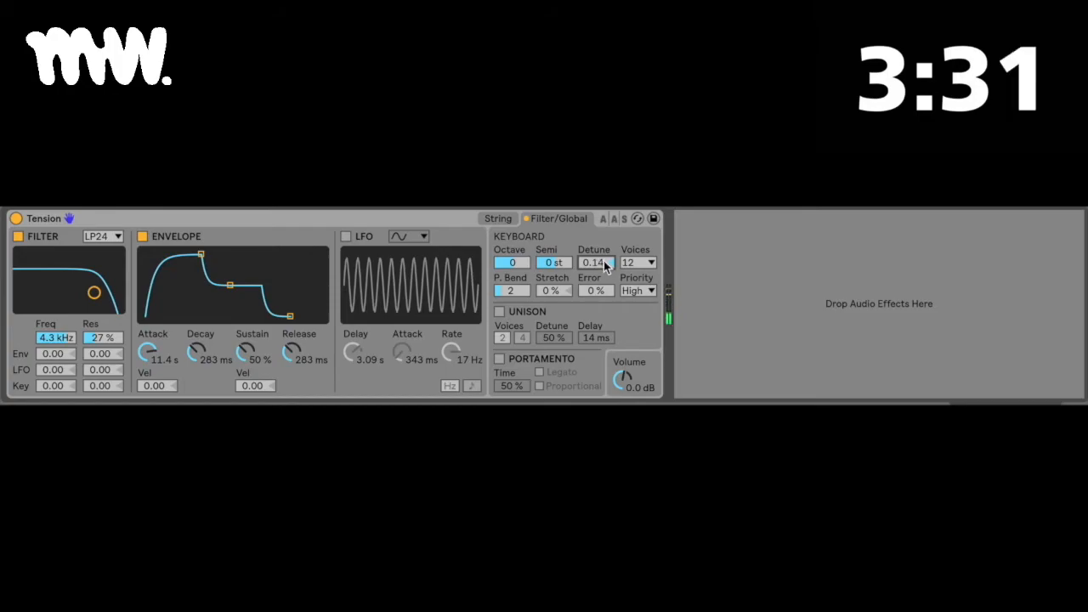
left_click(642, 290)
left_click(639, 289)
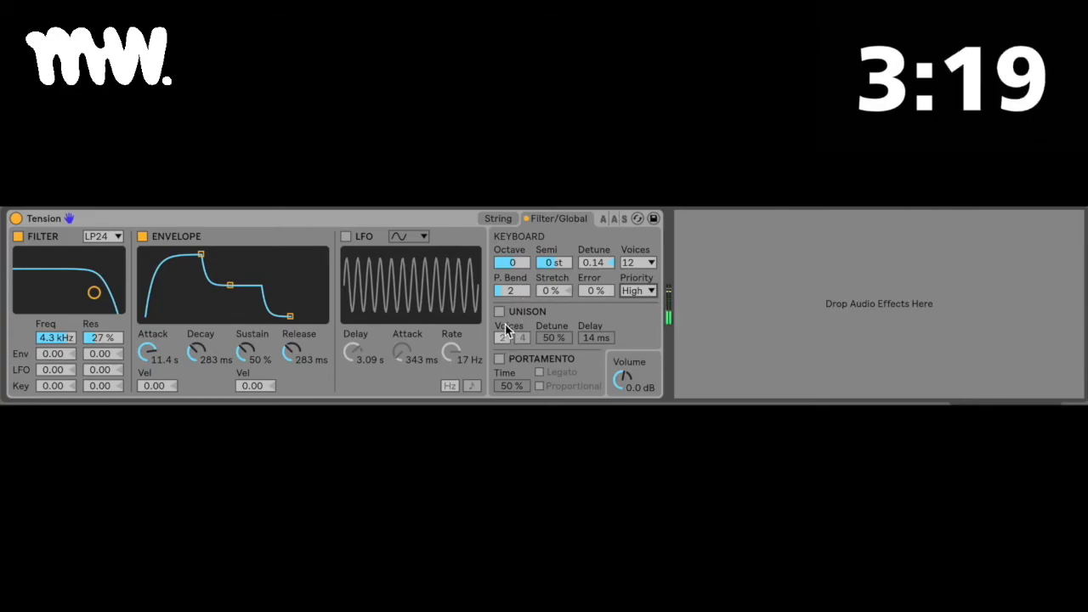
- Try two-voice unison with the keyboard voices set to Mono and to 2
left_click(506, 337)
left_click(499, 312)
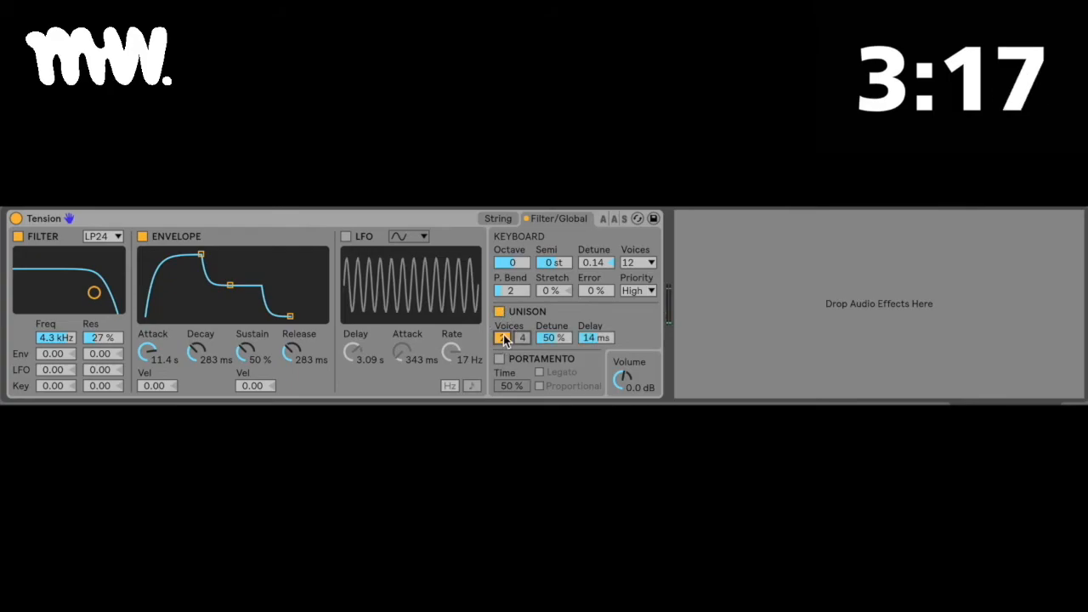
left_click(510, 292)
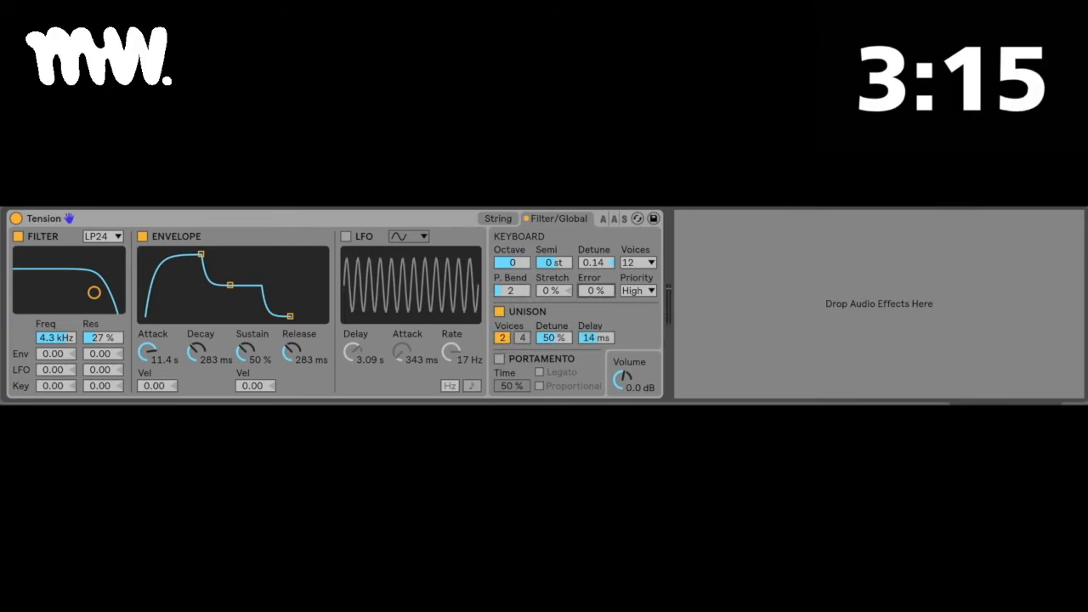
left_click(640, 269)
left_click(630, 284)
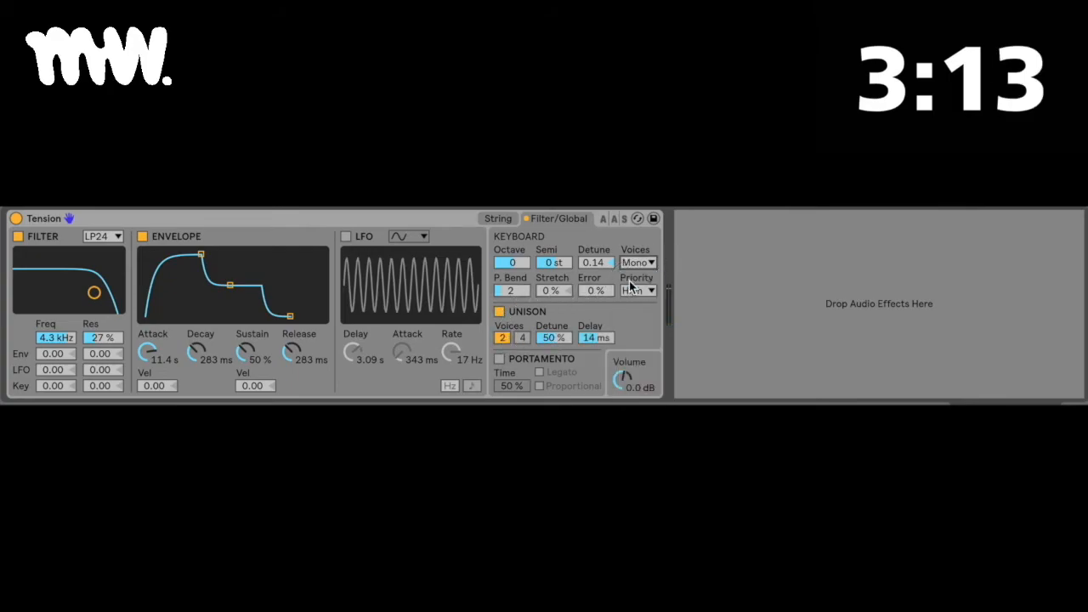
left_click(638, 263)
left_click(641, 294)
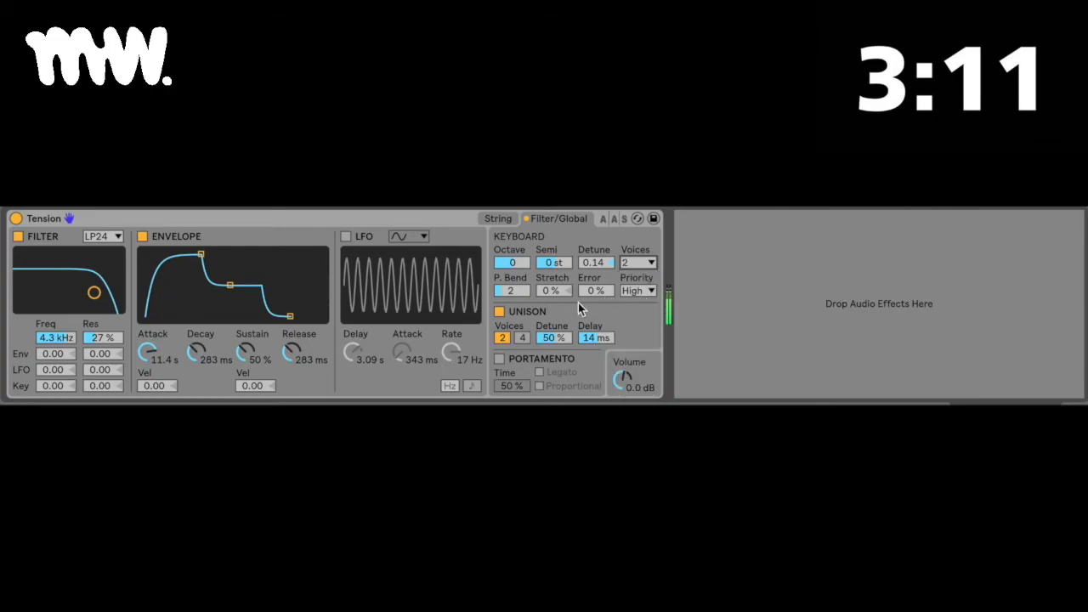
- Turn off unison and set the keyboard to Mono voices with a pitch bend range of 9
left_click(499, 311)
left_click(647, 263)
left_click(644, 277)
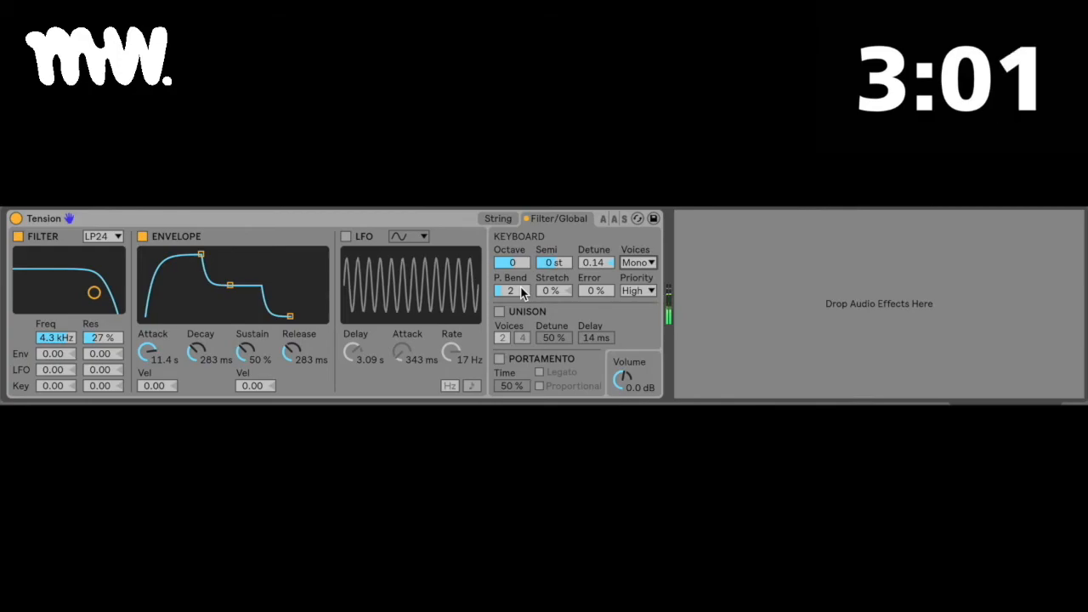
left_click_drag(520, 289, 519, 268)
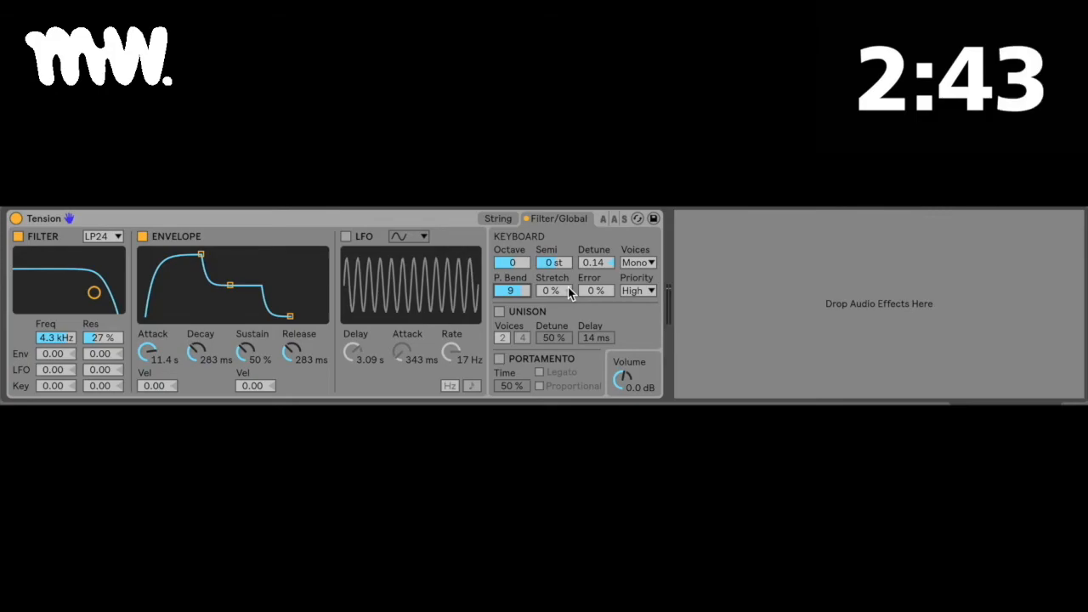
- Set the keyboard's tuning Stretch to 14% and its Error to 31%
left_click(569, 290)
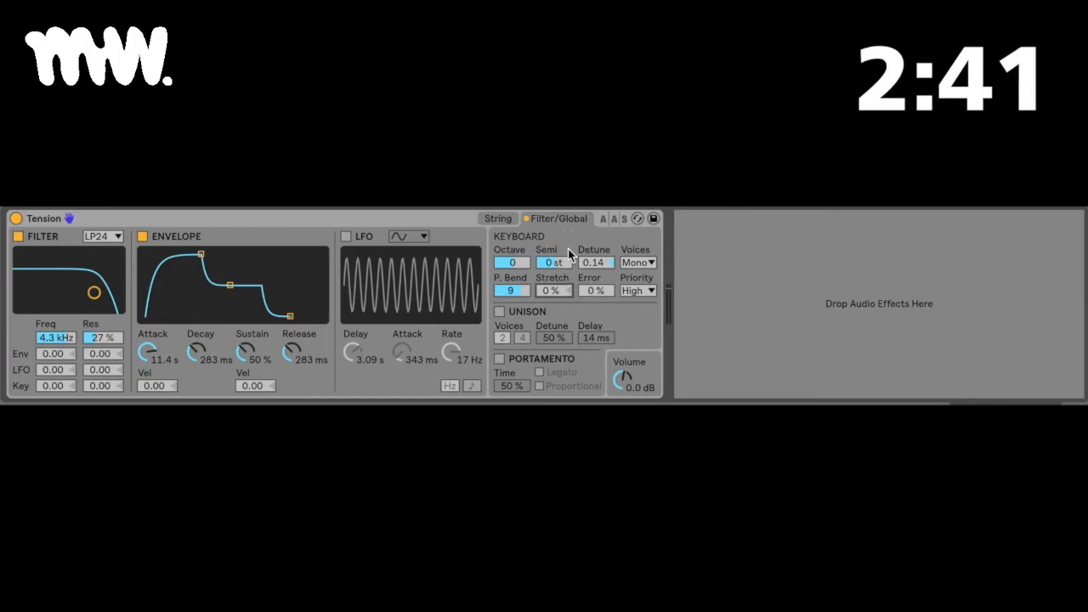
mouse_move(570, 290)
left_mouse_down()
mouse_move(569, 230)
mouse_move(570, 328)
mouse_move(569, 274)
left_mouse_up()
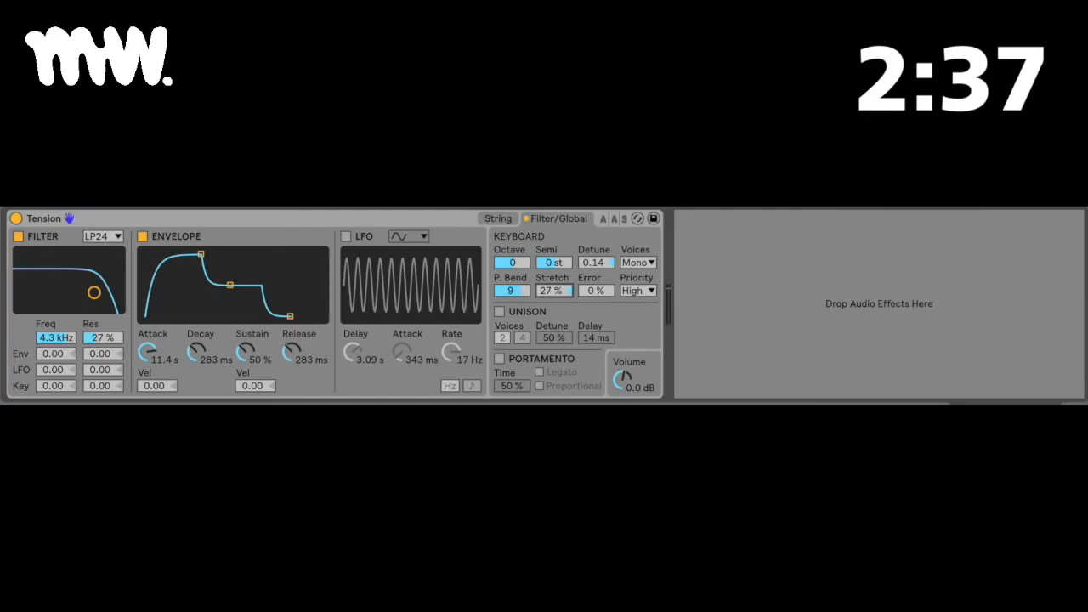
left_click_drag(561, 291, 561, 290)
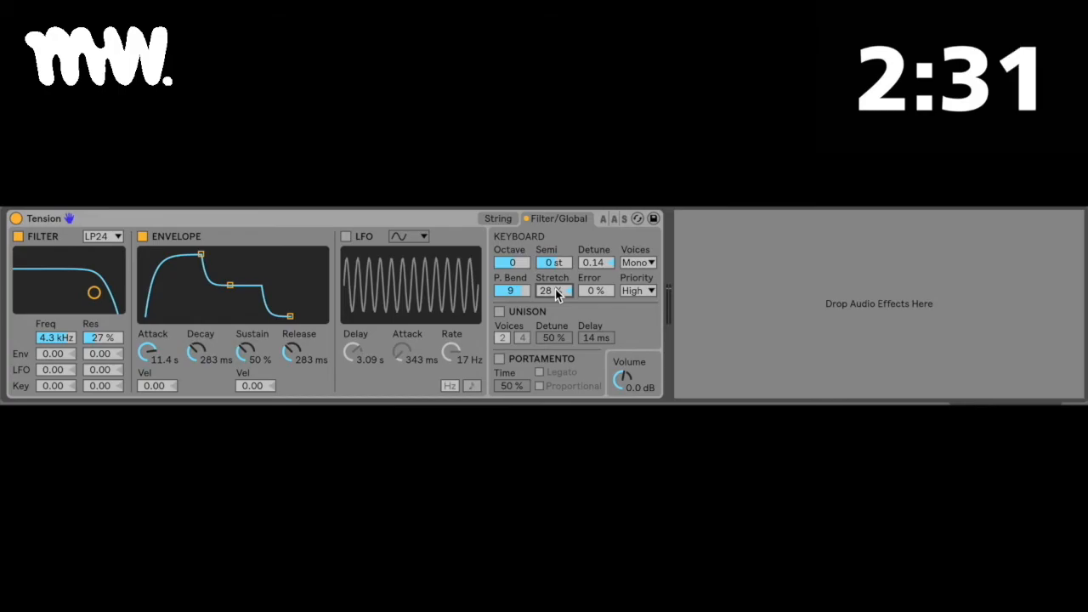
left_click_drag(555, 290, 556, 302)
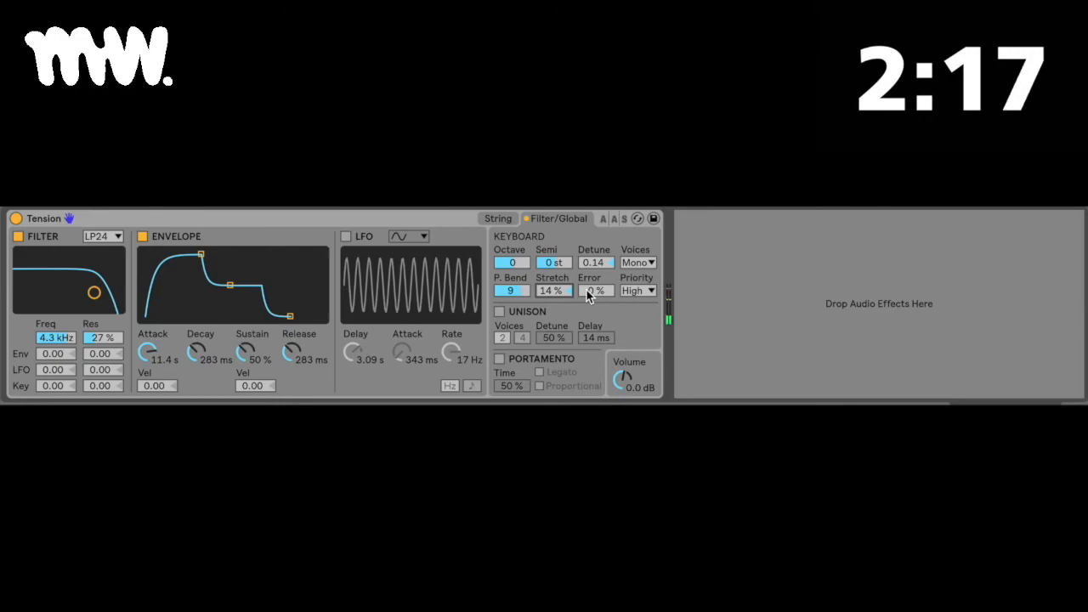
mouse_move(588, 293)
left_mouse_down()
mouse_move(588, 257)
mouse_move(586, 293)
left_mouse_up()
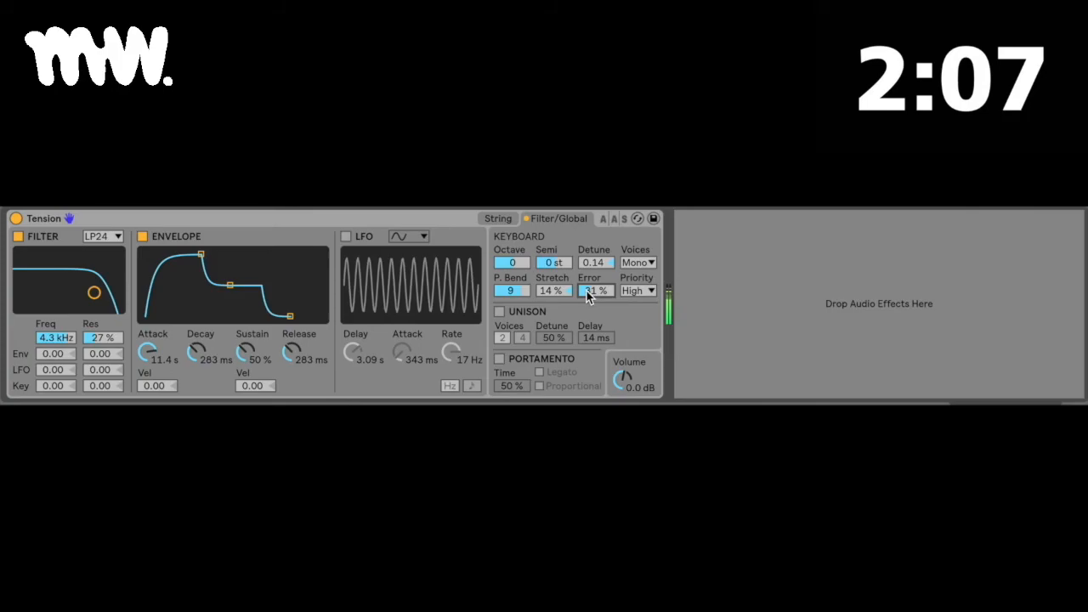
- Rename the Backbeat Room instrument rack as "MW - Tension"
left_click(503, 219)
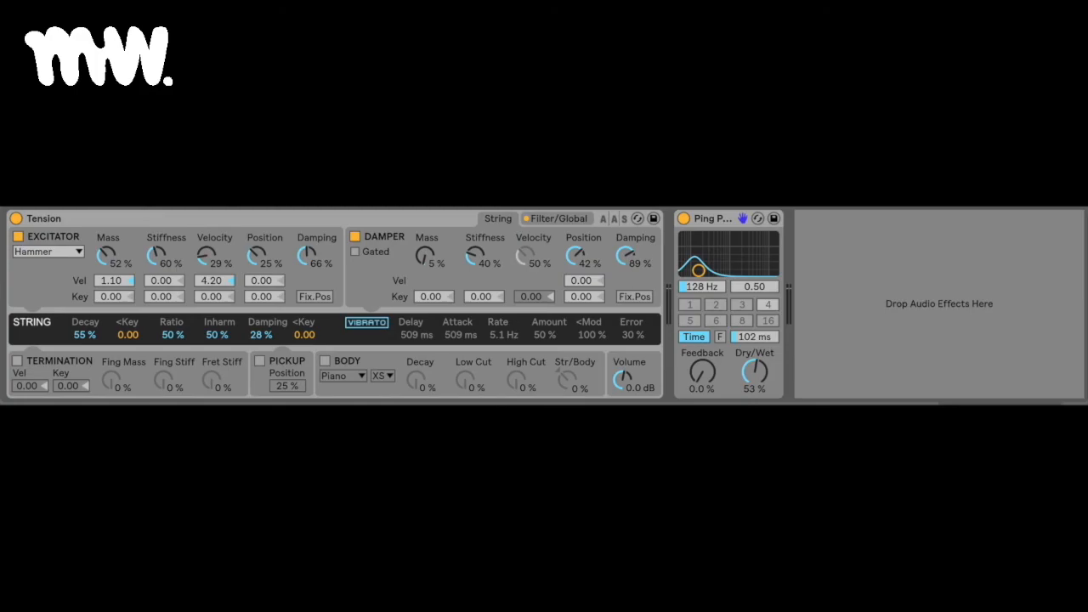
left_click(44, 219)
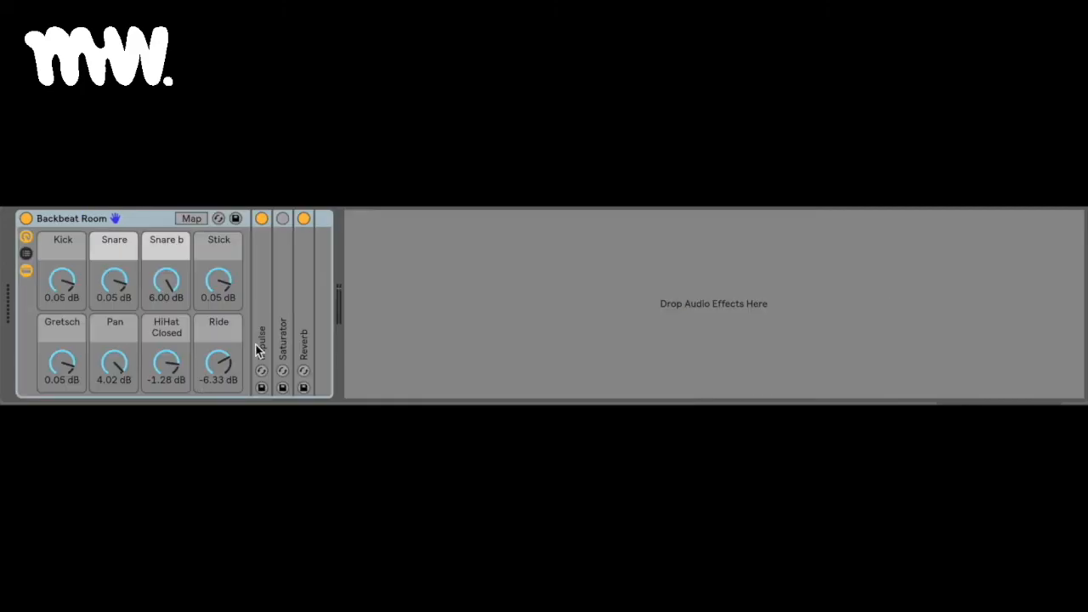
left_click(95, 223)
key("ctrl+r")
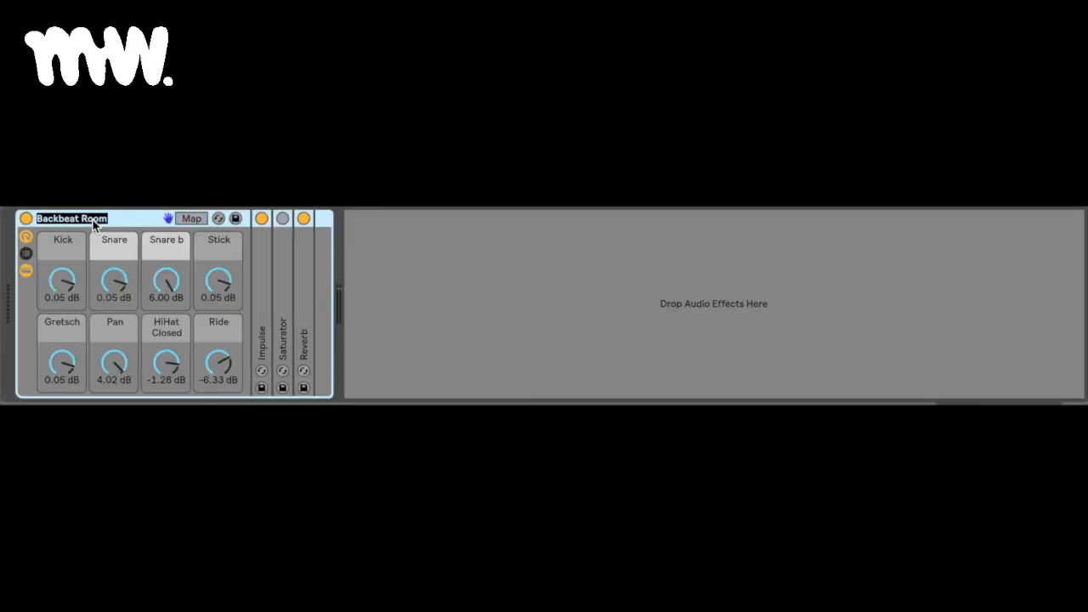
type("Imp")
key("BackSpace")
key("BackSpace")
key("BackSpace")
type("MW - Tension")
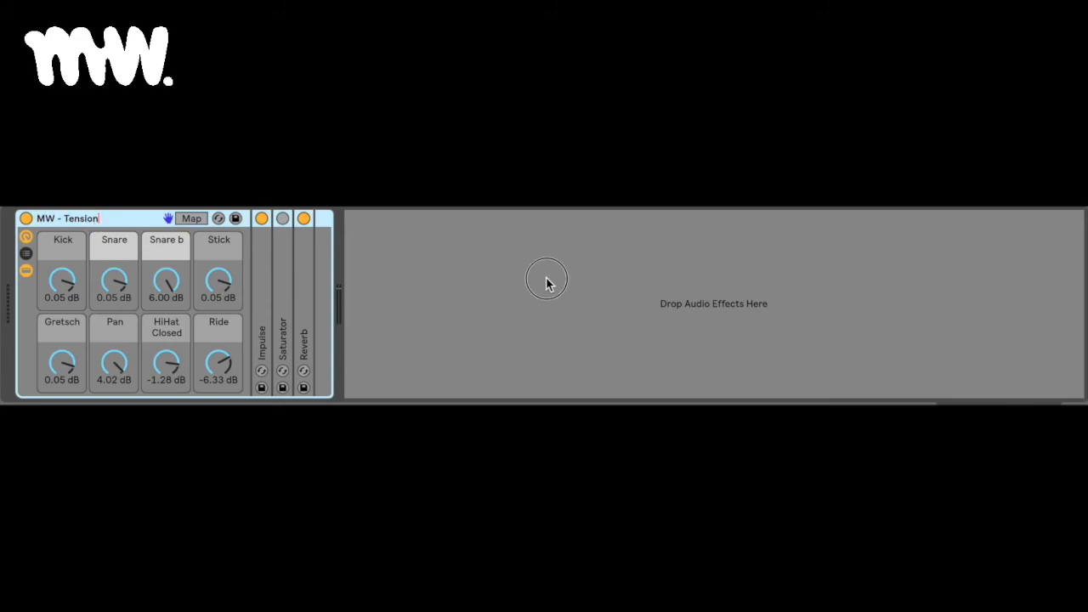
left_click(551, 281)
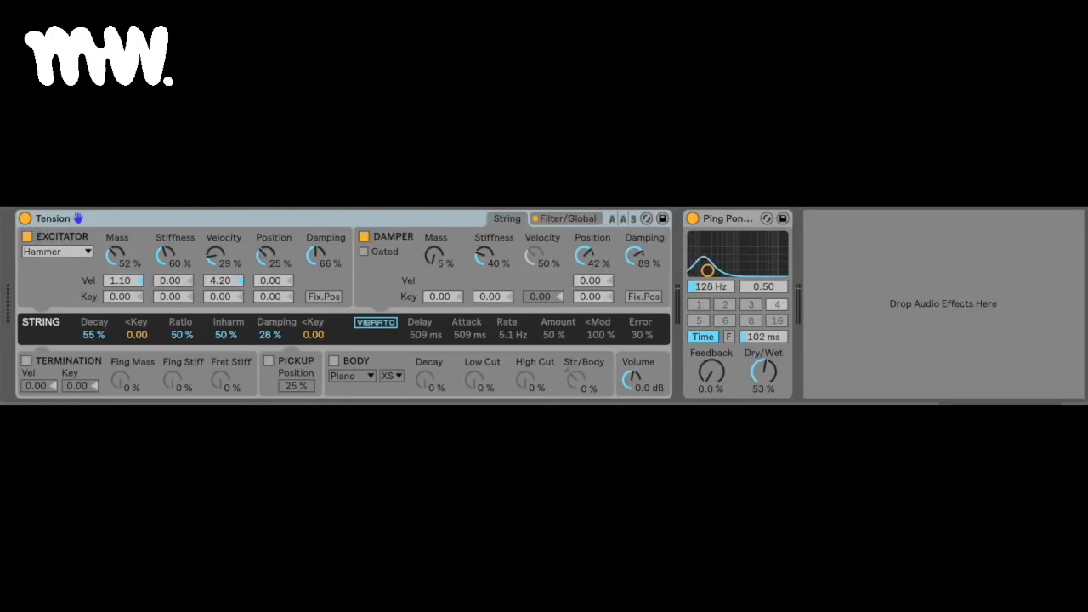
- Replace Impulse in the MW - Tension rack with Tension and Ping Pong Delay, and delete the rack's Saturator and Reverb
left_click(449, 220)
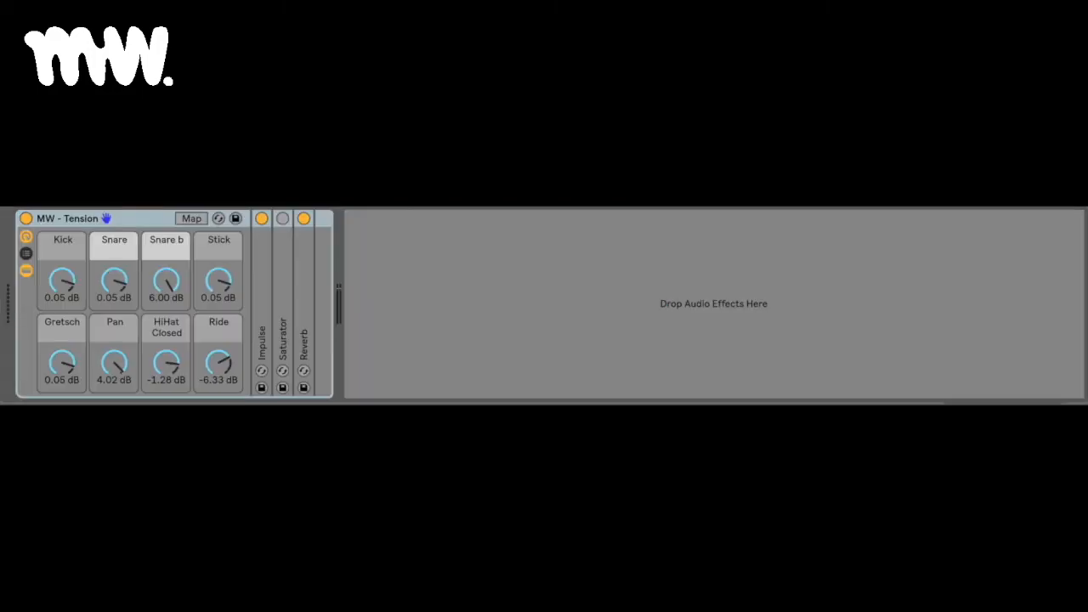
double_click(263, 292)
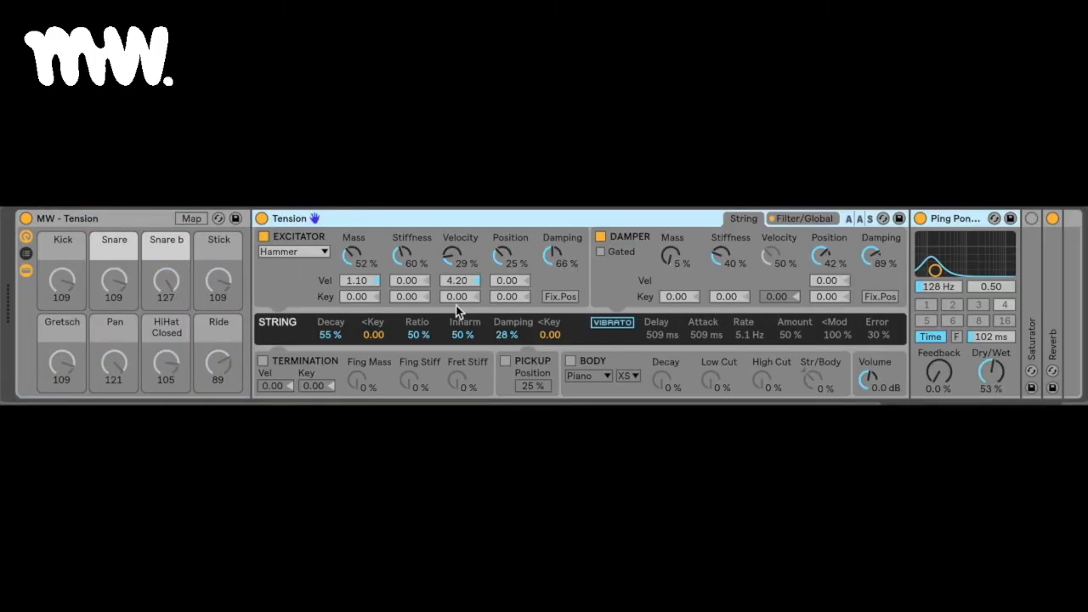
scroll(457, 306, "right", 3)
left_click(925, 311)
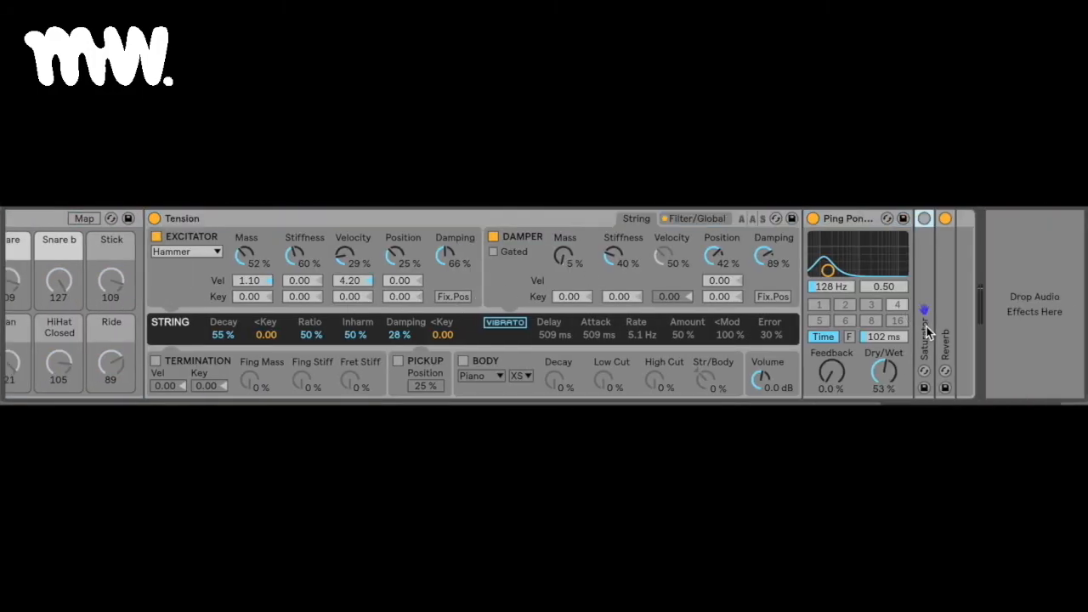
key("Delete")
left_click(923, 338)
key("Delete")
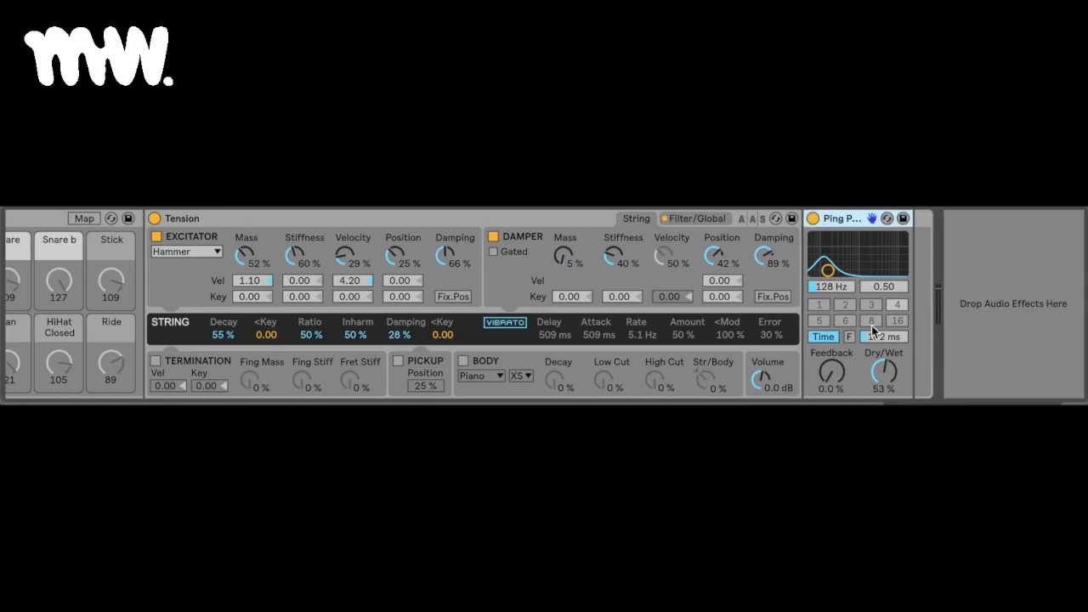
- Hide and show the MW - Tension rack's devices to examine its chain of Tension and Ping Pong Delay
scroll(511, 255, "left", 3)
left_click(27, 270)
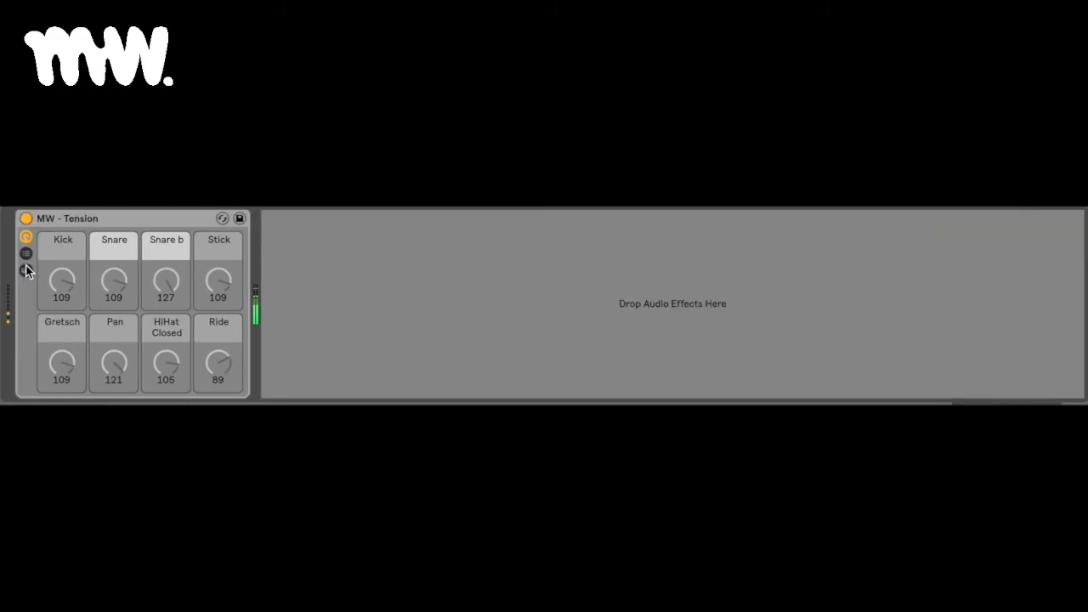
left_click(92, 218)
left_click(26, 270)
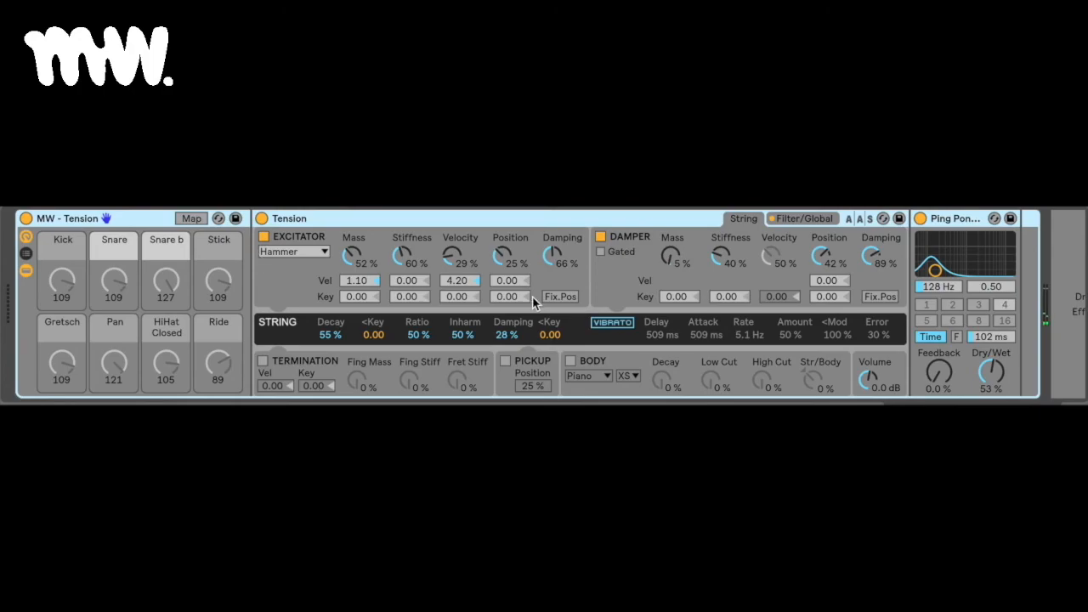
scroll(532, 296, "right", 2)
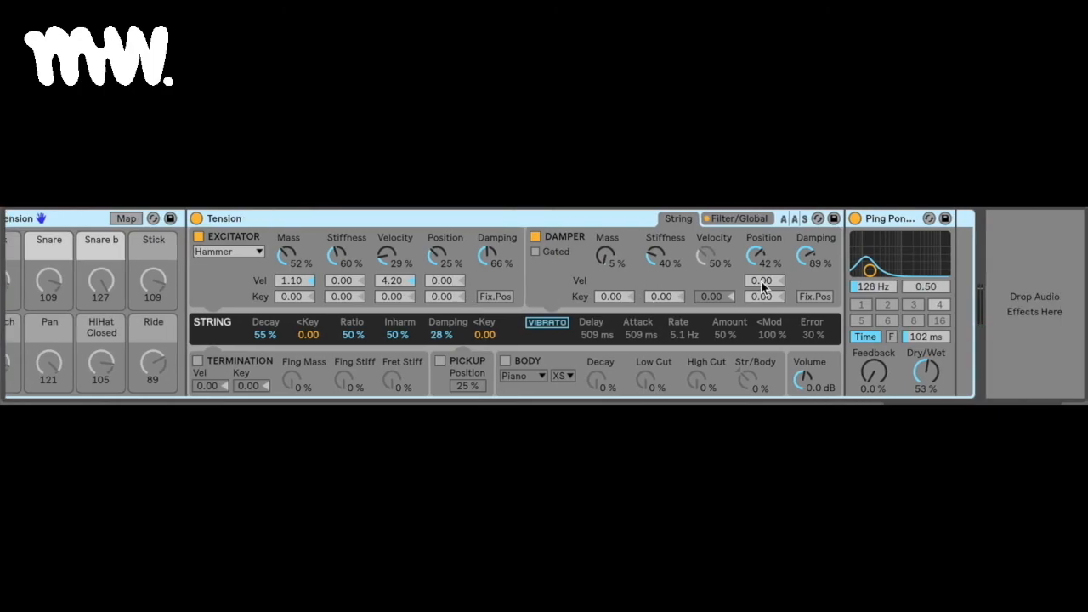
scroll(703, 282, "up", 2)
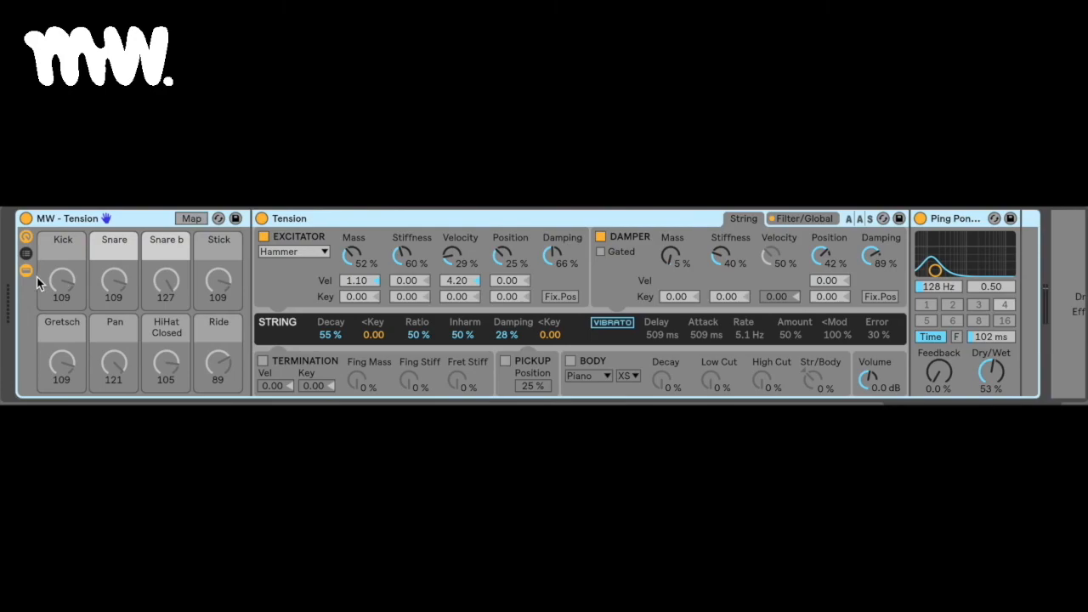
- Map Ping Pong Delay's Dry/Wet to the rack's Kick macro and rename that macro "Dry/Wet"
right_click(991, 376)
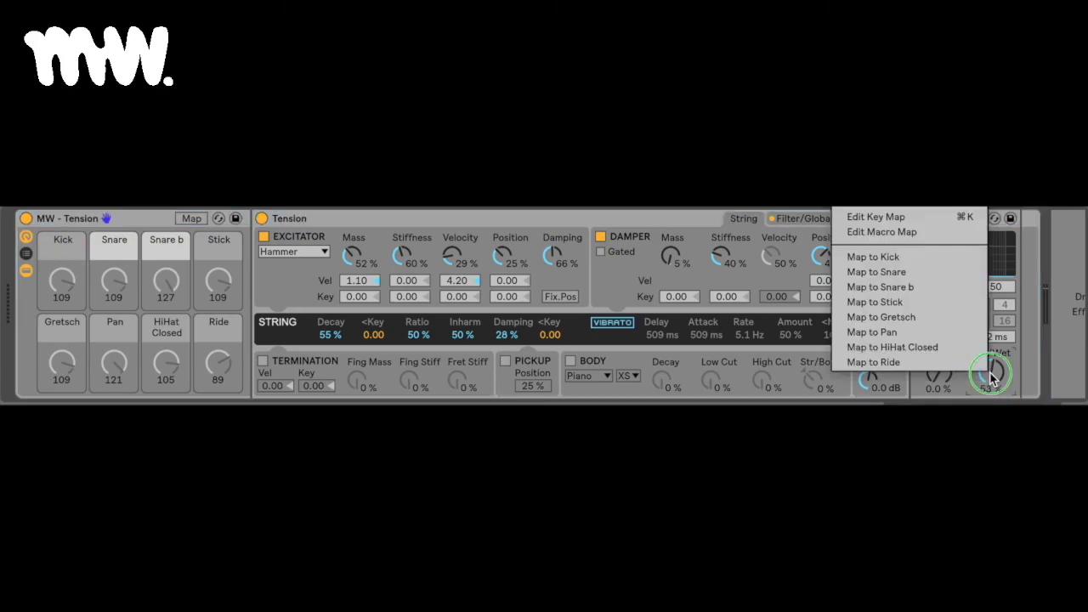
left_click(916, 259)
key("Return")
key("super+r")
type("Dry/Wet")
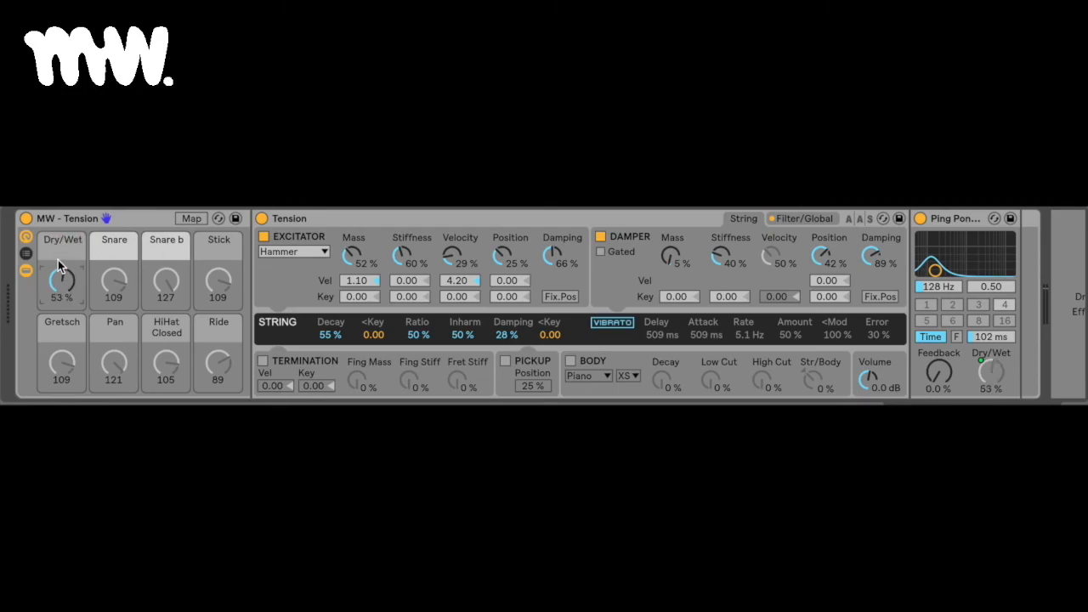
- Hide the rack's devices and try out the Dry/Wet macro, reverting the knob change
left_click(25, 270)
left_click_drag(71, 285, 70, 248)
key("super+z")
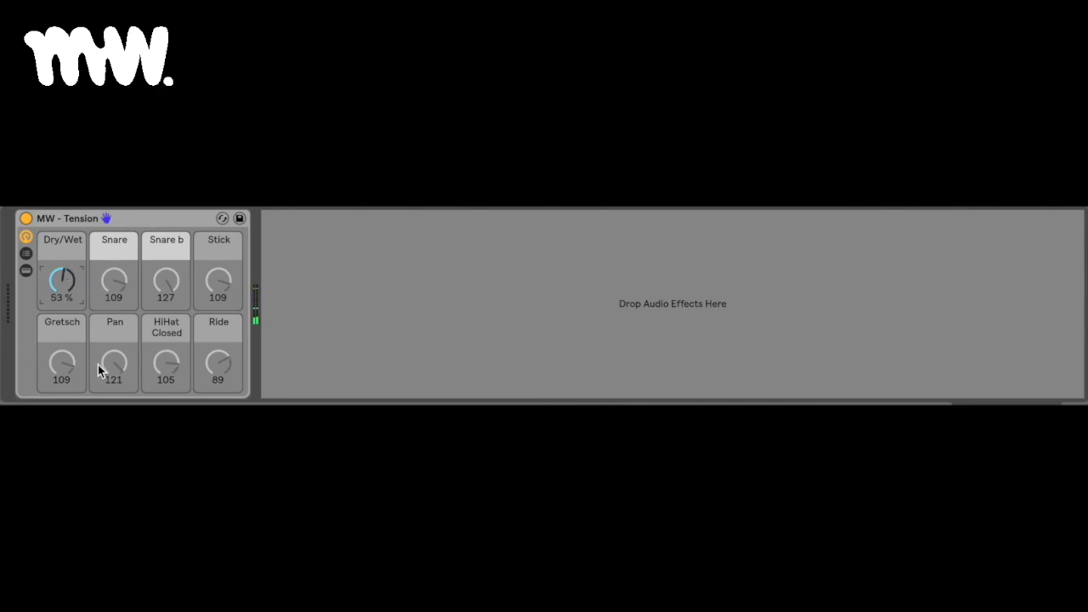
- Undo the Dry/Wet macro mapping and renaming back through the effect deletions, and remove Saturator and Reverb from the rack again
key("super+z")
key("super+z")
key("super+z")
key("super+z")
key("super+z")
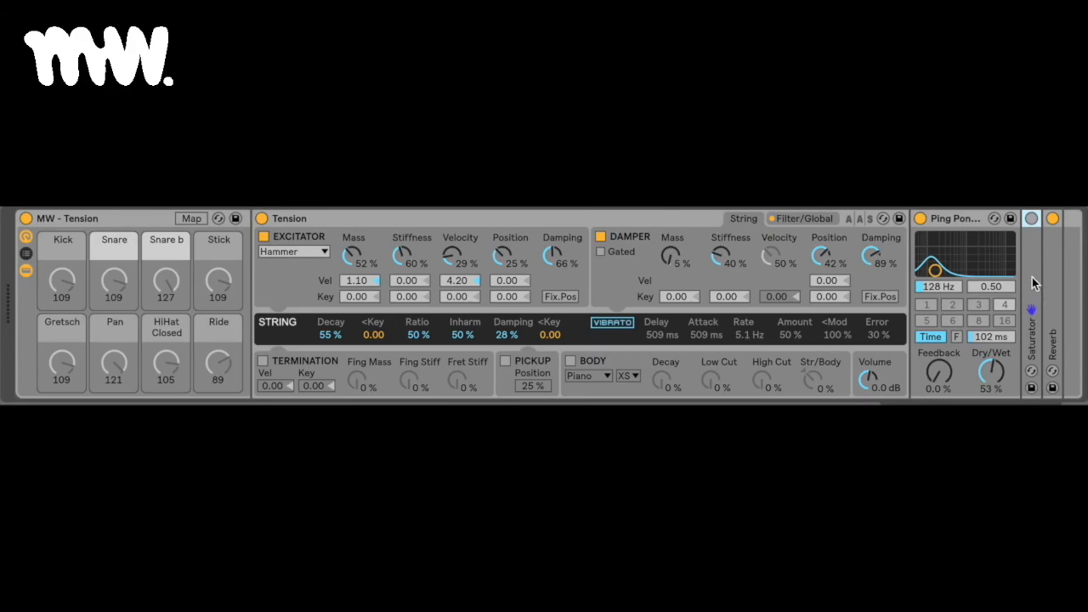
key("super+z")
key("super+z")
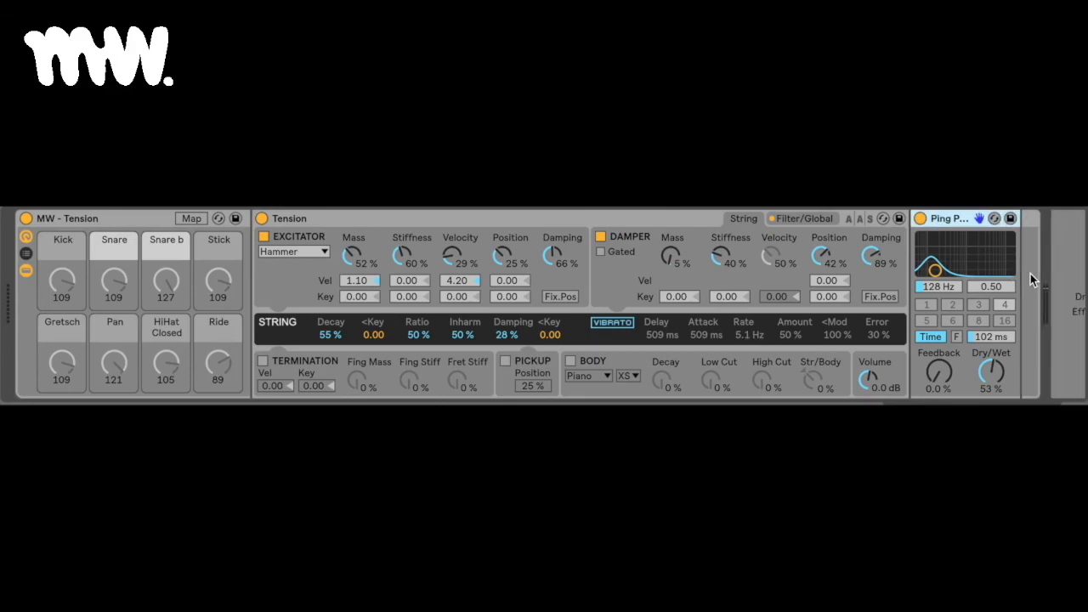